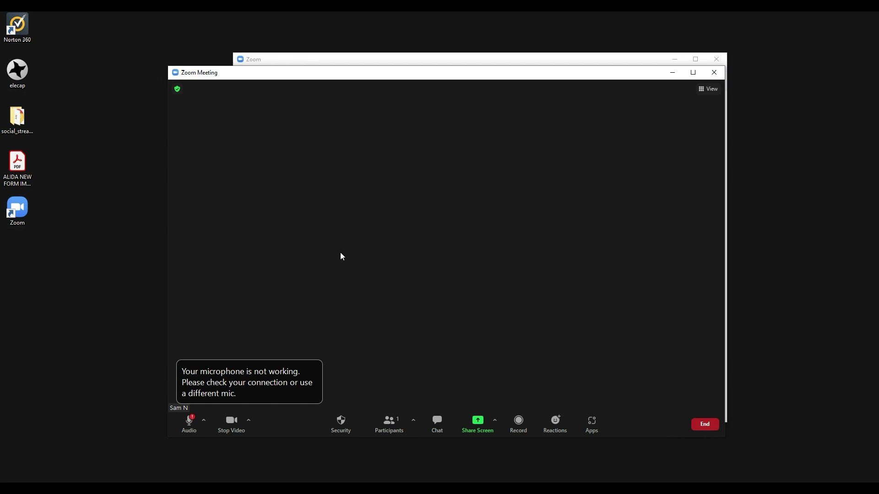
Step: Set the Zoom meeting's camera to OBS Virtual Camera and look through the available microphones and speakers
left_click(249, 421)
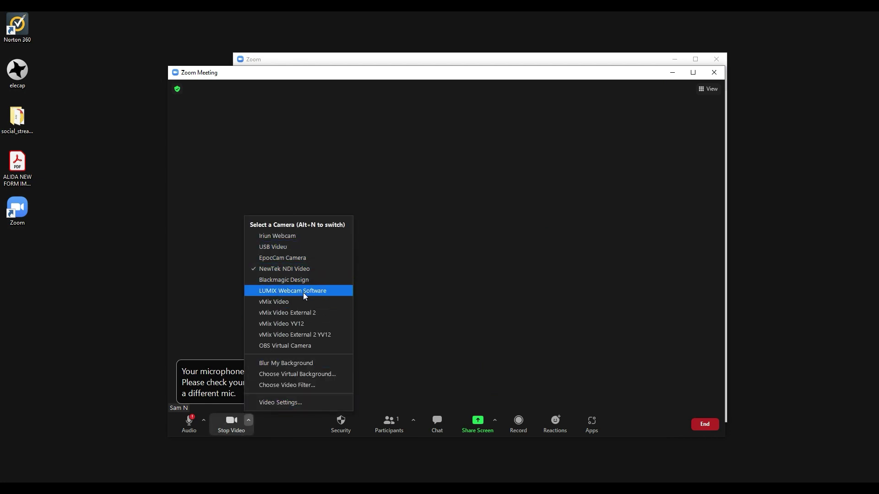
left_click(303, 347)
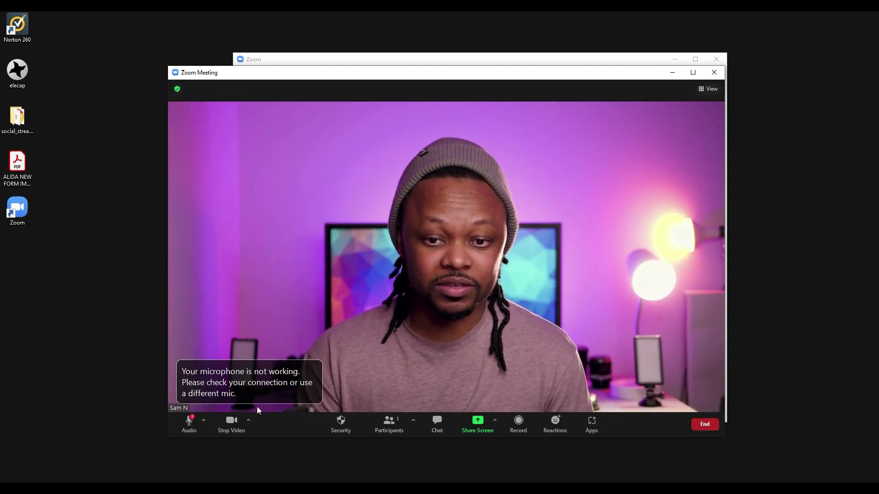
left_click(203, 421)
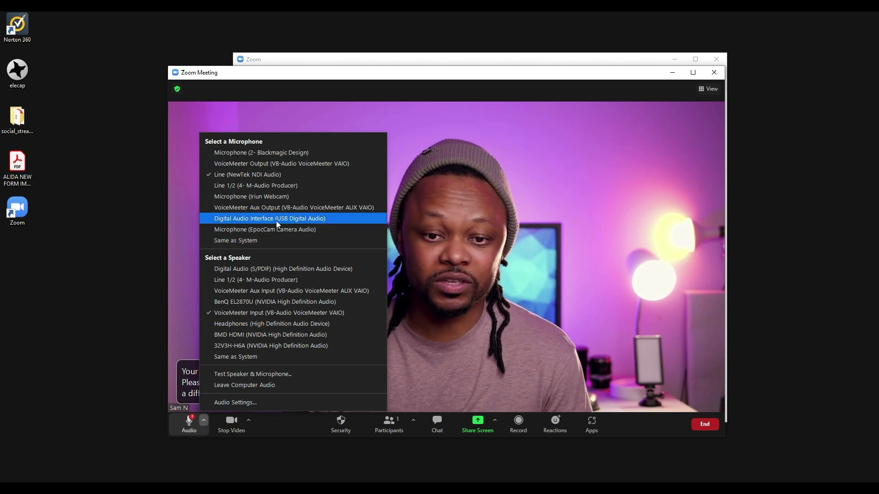
left_click(321, 393)
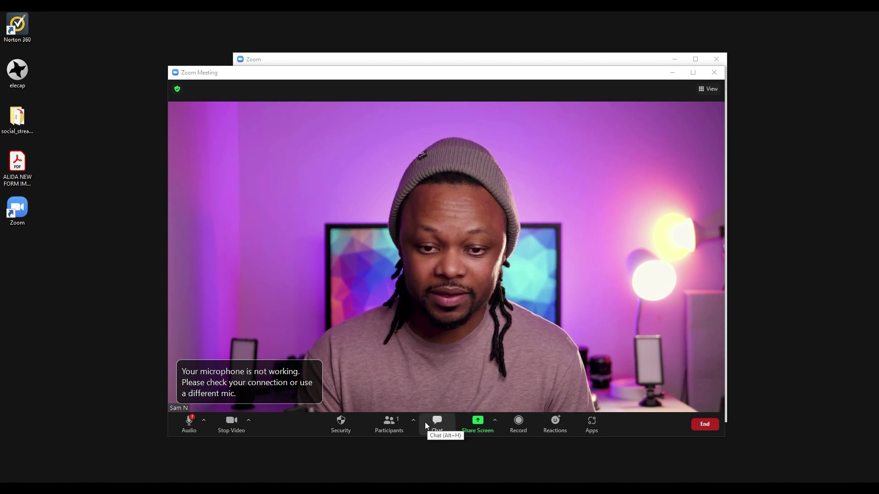
Step: Open the meeting's participant invitation and copy the invite link
left_click(414, 421)
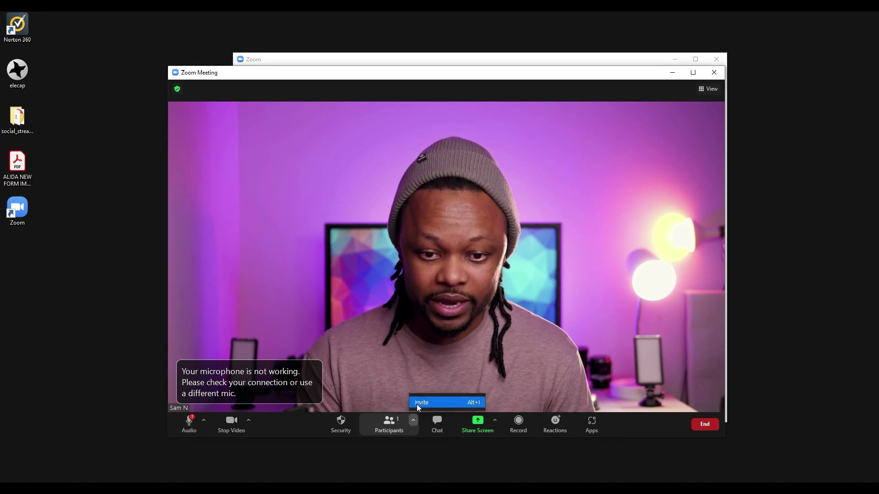
left_click(418, 404)
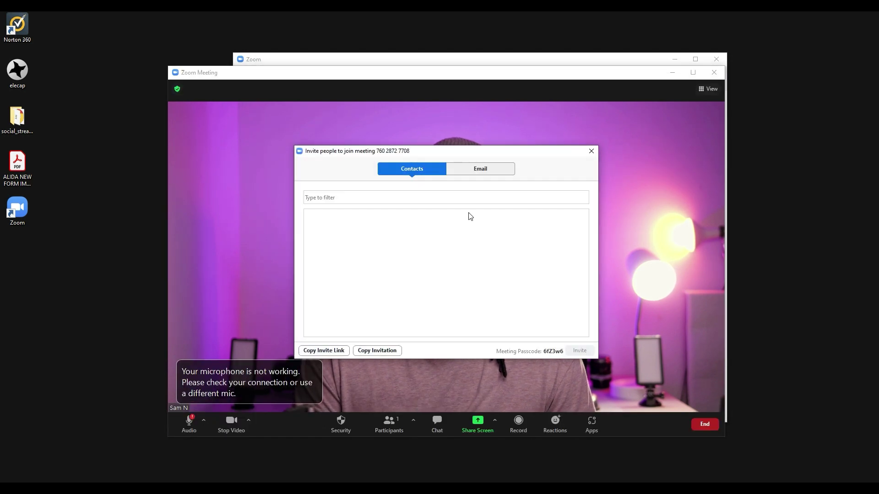
left_click(338, 352)
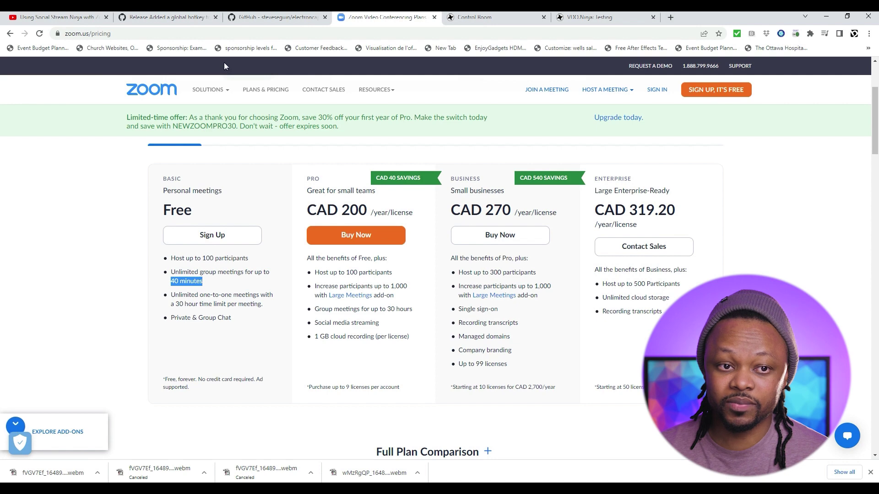
Step: Switch to the browser and load the copied invite link in place of the Zoom pricing page
left_click(231, 33)
key("BackSpace")
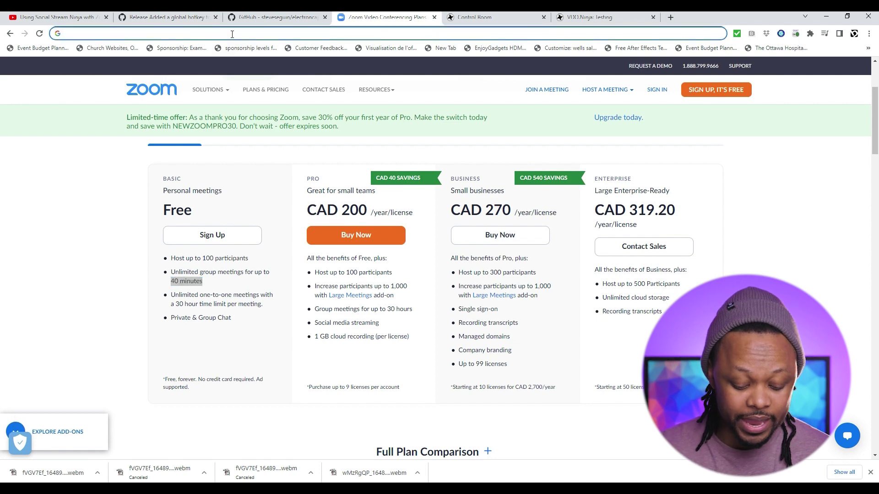
key("ctrl+v")
key("Return")
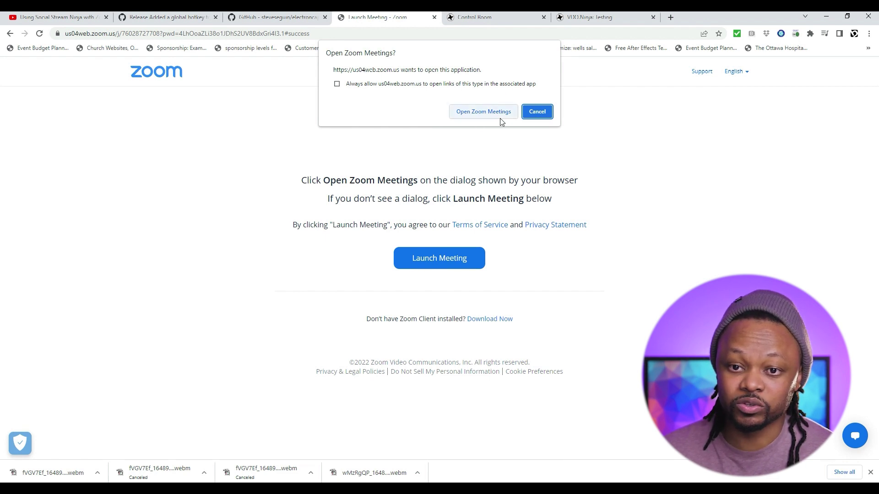
Step: Decline opening the desktop Zoom app so the meeting can be joined from the browser instead
left_click(539, 113)
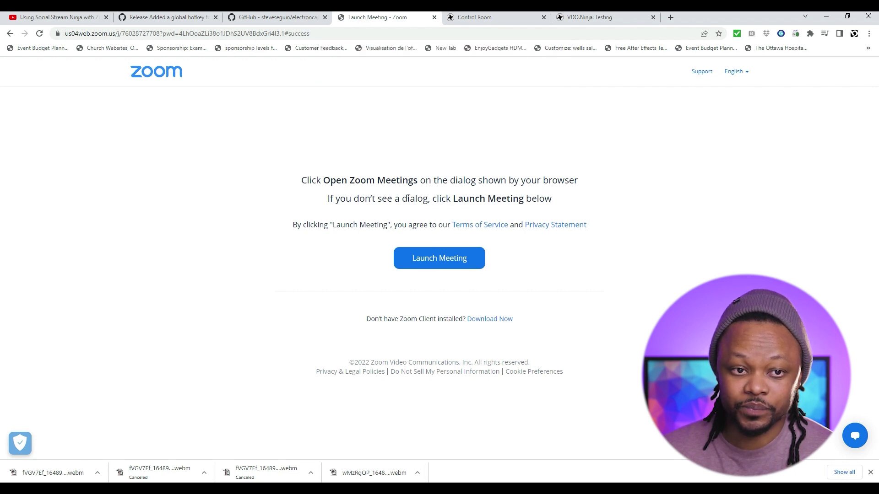
left_click(438, 263)
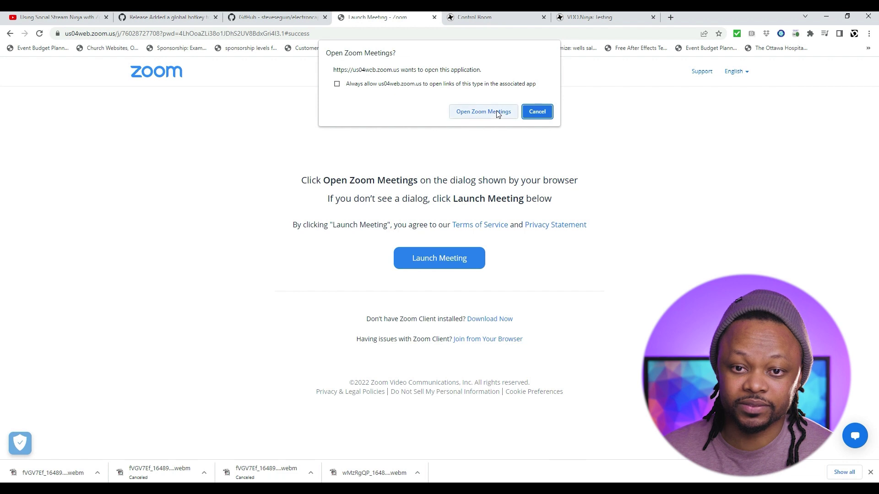
left_click(543, 115)
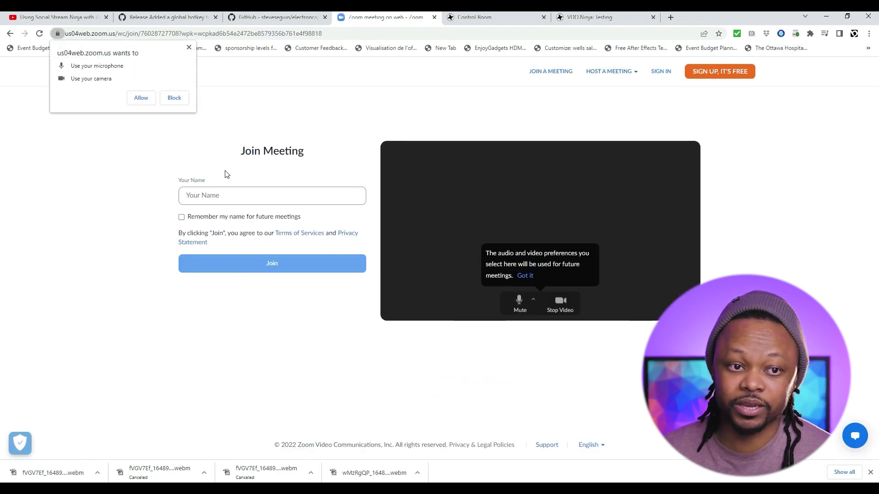
Step: Allow the Zoom site to use the microphone and camera, and enter the participant's name for joining
left_click(140, 98)
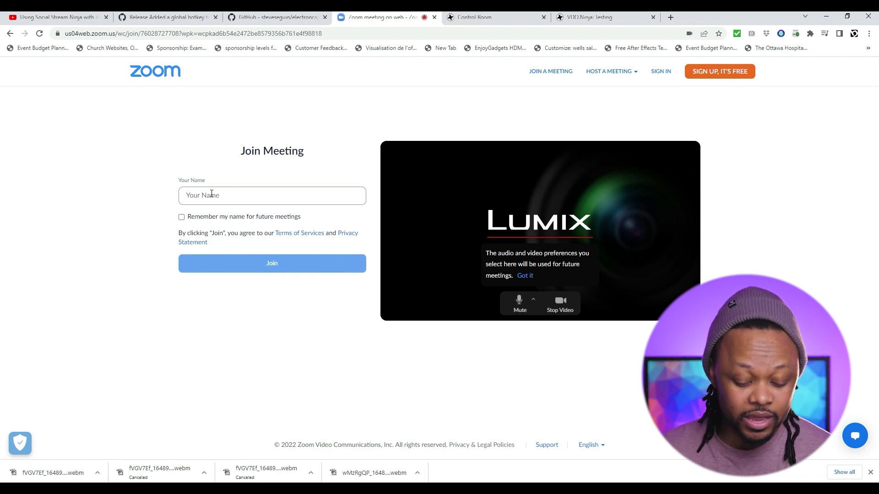
type("st")
key("BackSpace")
key("BackSpace")
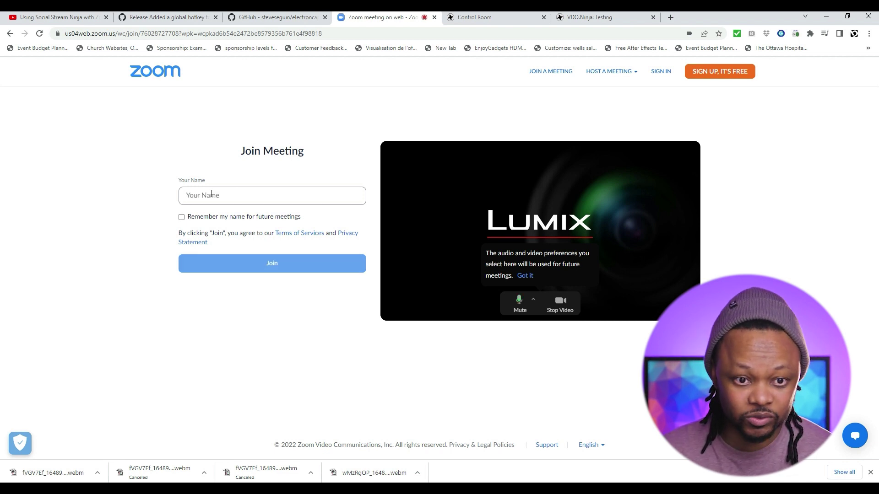
type("s")
key("BackSpace")
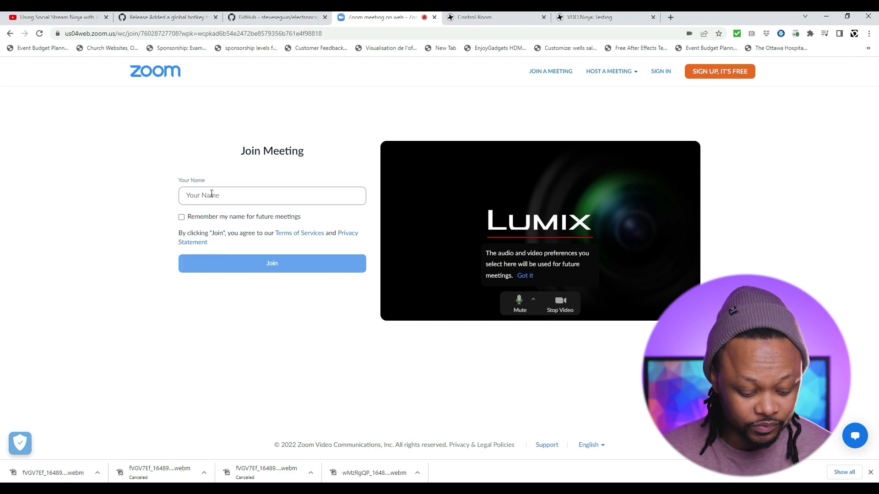
type("Sam")
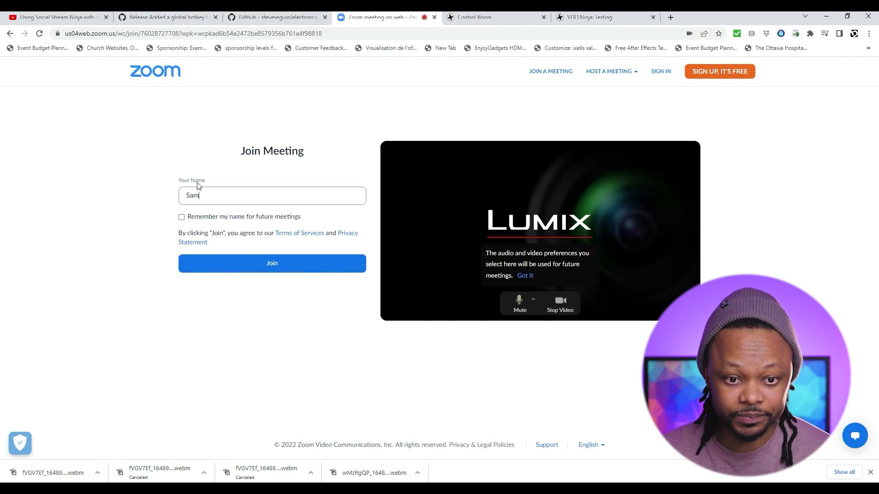
Step: Dismiss the audio and video preferences tip, join the meeting, and admit the new participant from the waiting room
left_click(525, 275)
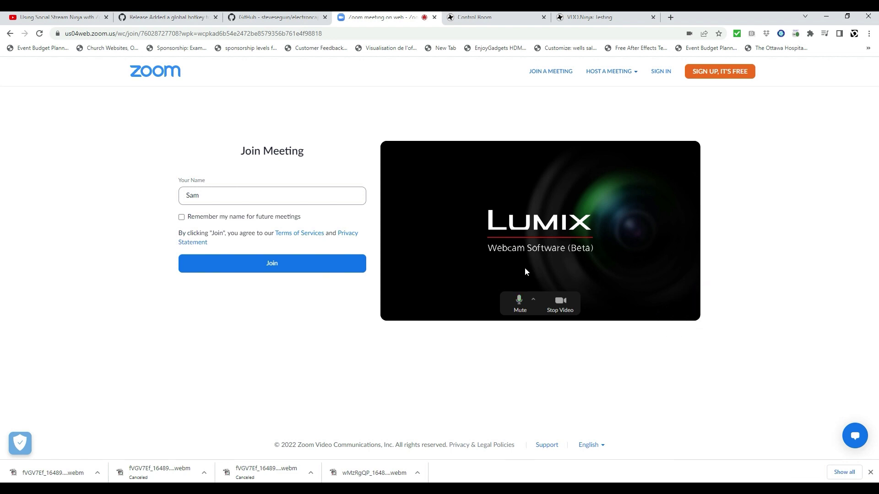
left_click(297, 268)
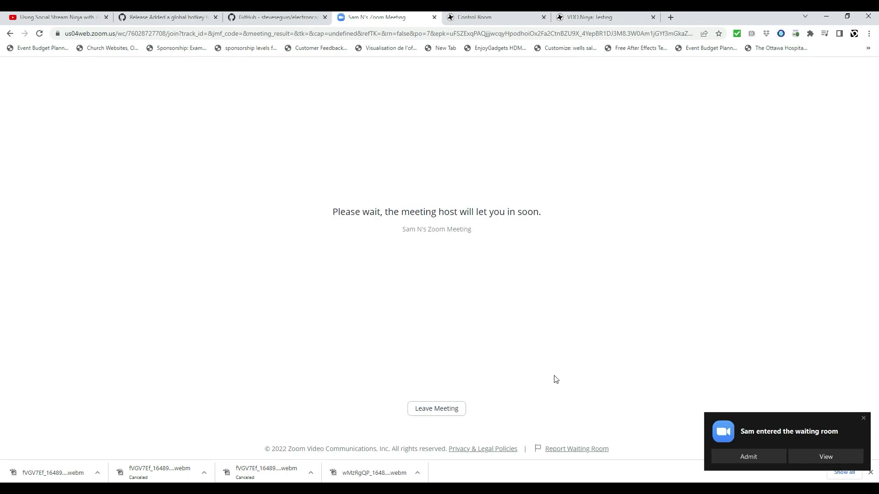
left_click(760, 457)
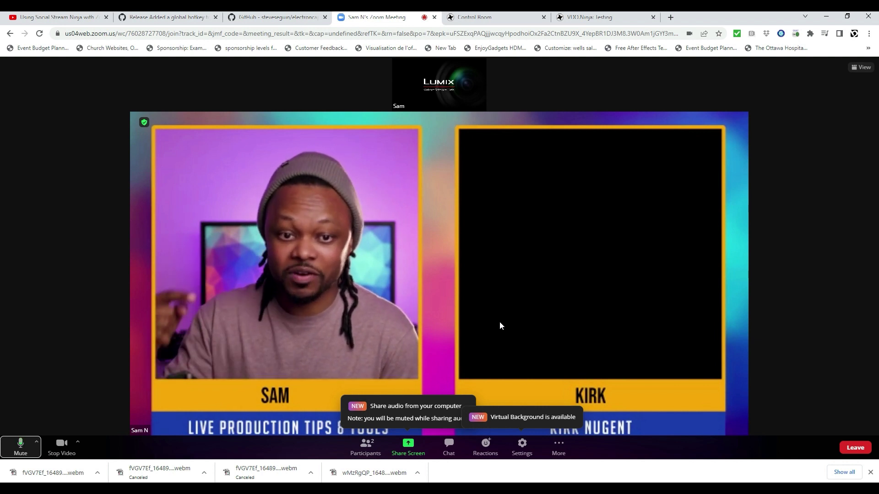
Step: Set the browser participant's camera to USB Video (534d:2109)
mouse_move(445, 91)
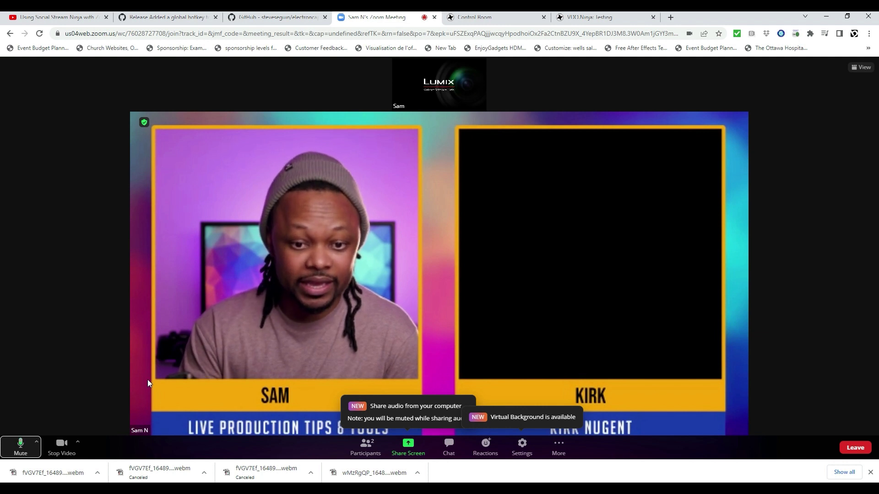
left_click(78, 443)
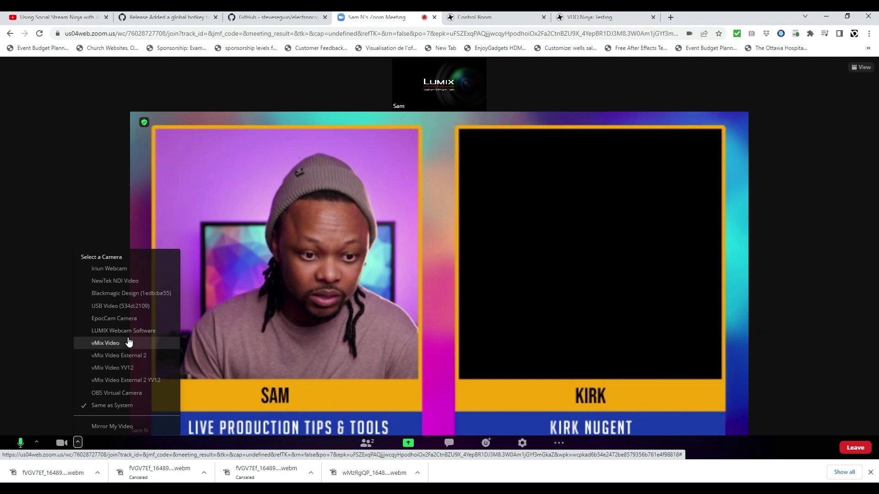
left_click(128, 309)
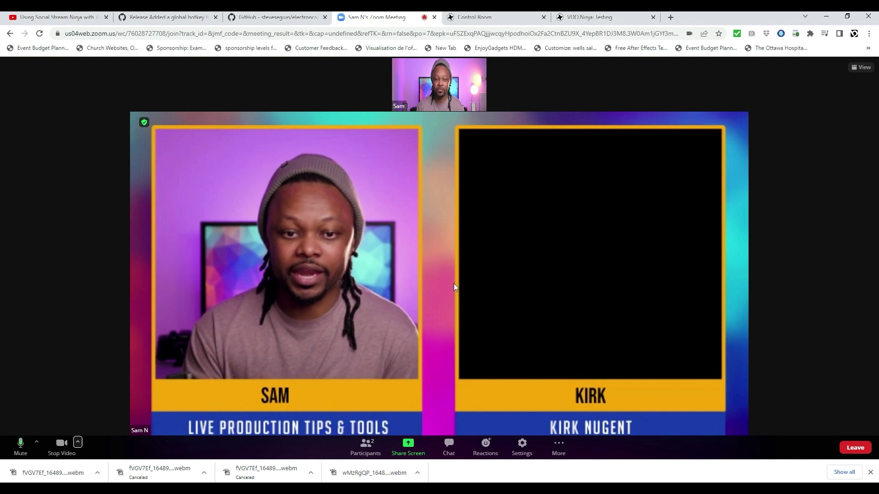
mouse_move(457, 111)
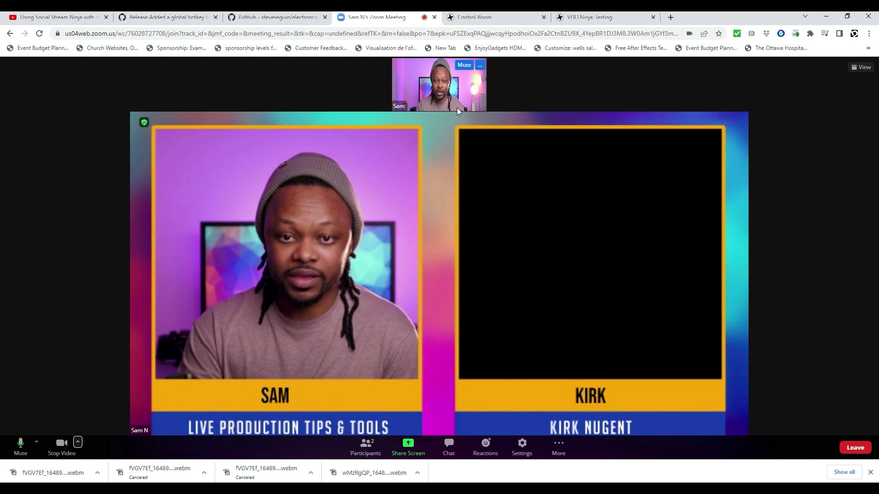
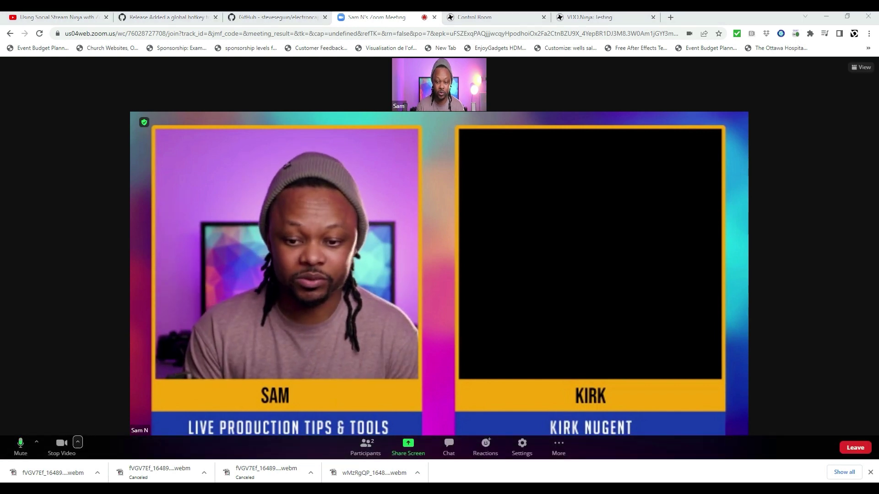
Step: Switch to OBS Studio, cut the LIVE CAMERA -ATEM scene to program, and return to the meeting in the browser
key("alt+Tab")
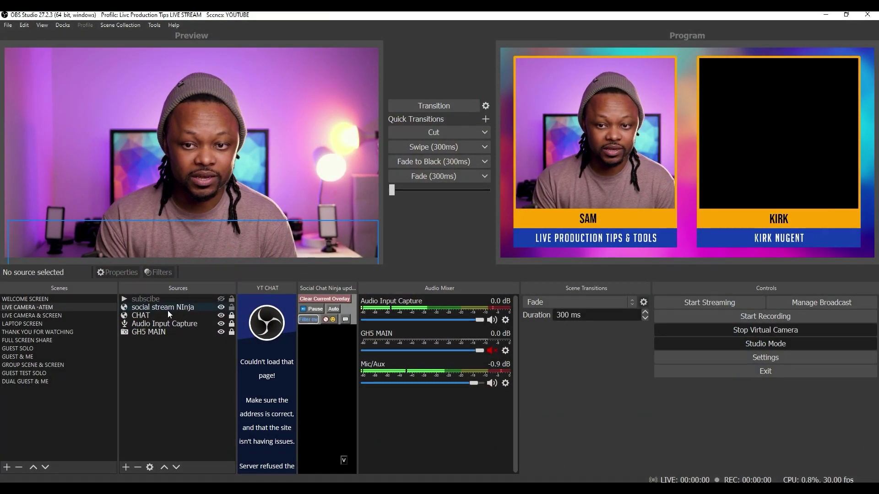
left_click(421, 137)
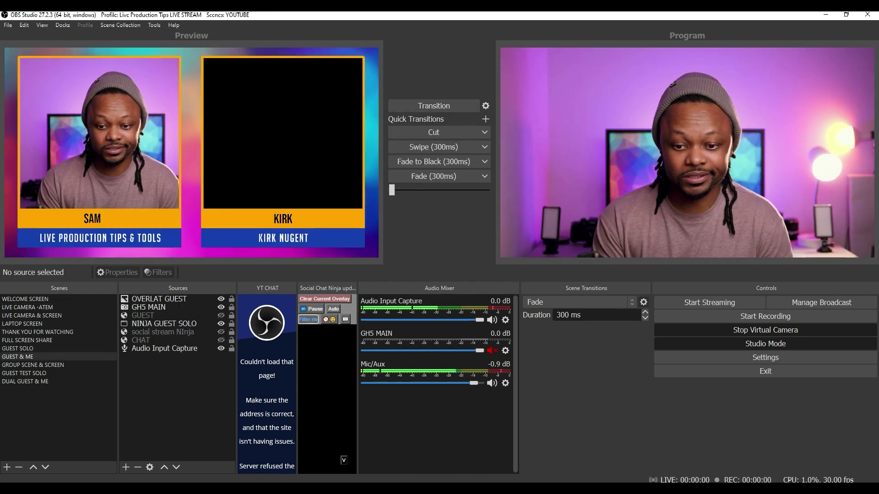
mouse_move(549, 489)
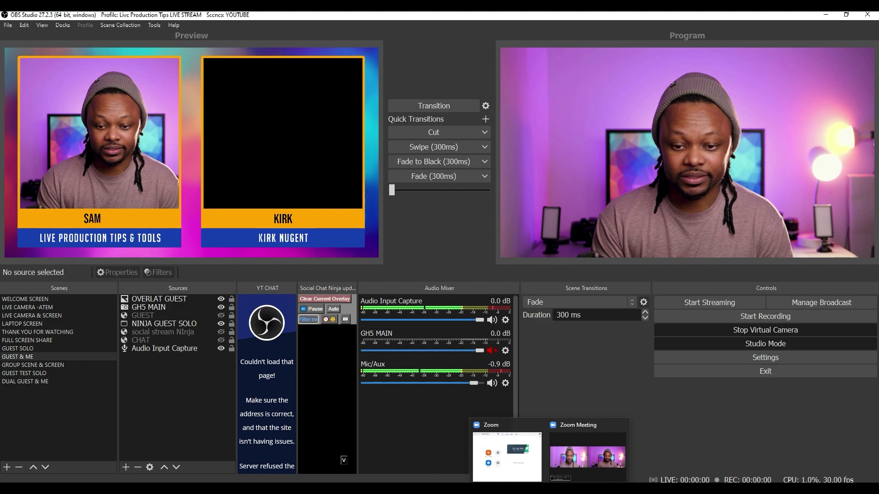
left_click(374, 453)
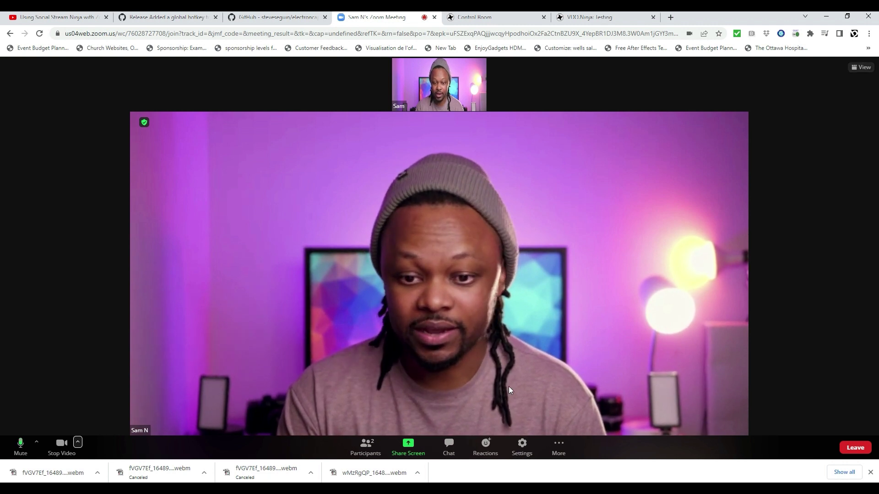
Step: Open the meeting chat as the browser participant and send the message "Hello" to Everyone three times
left_click(449, 445)
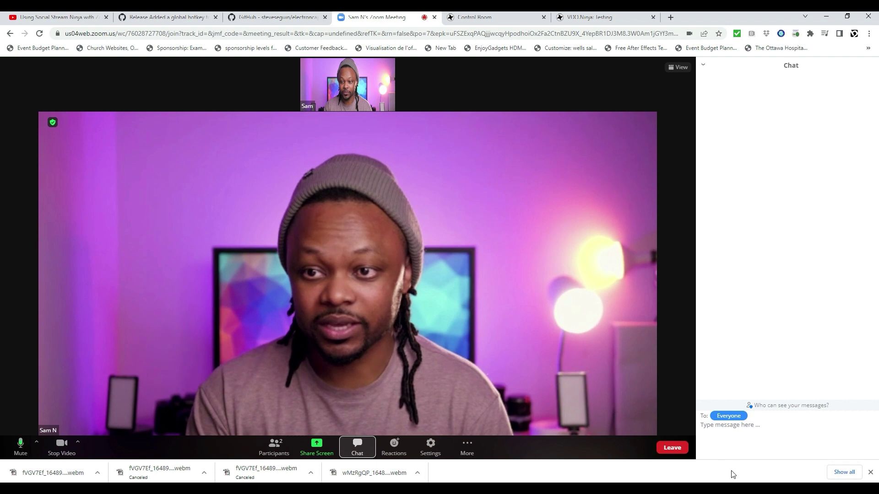
left_click(732, 431)
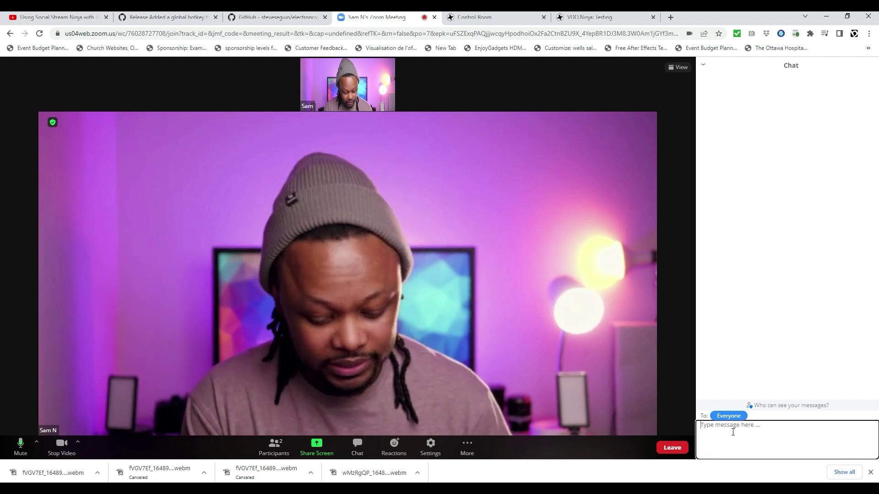
type("Hello")
key("Return")
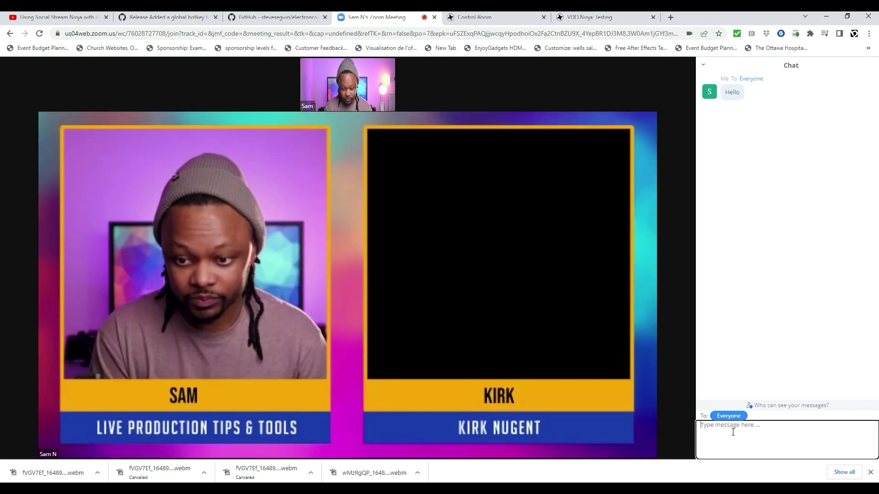
type("Hello")
key("Return")
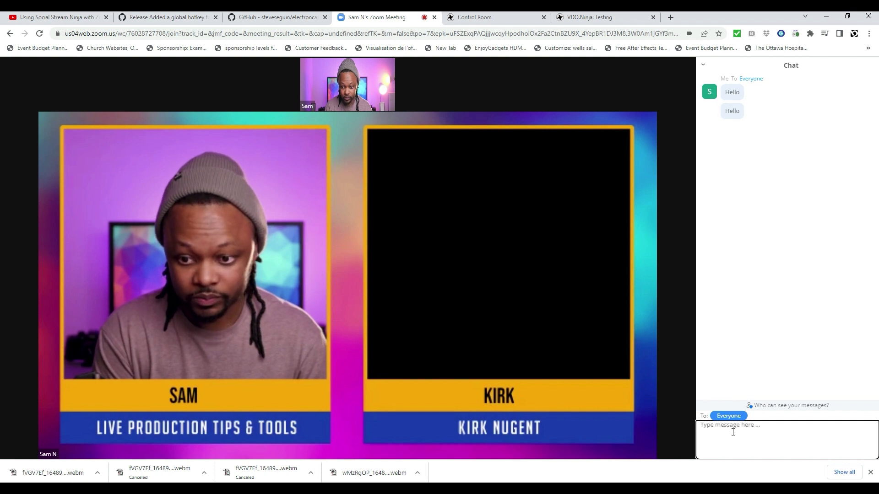
type("Hello")
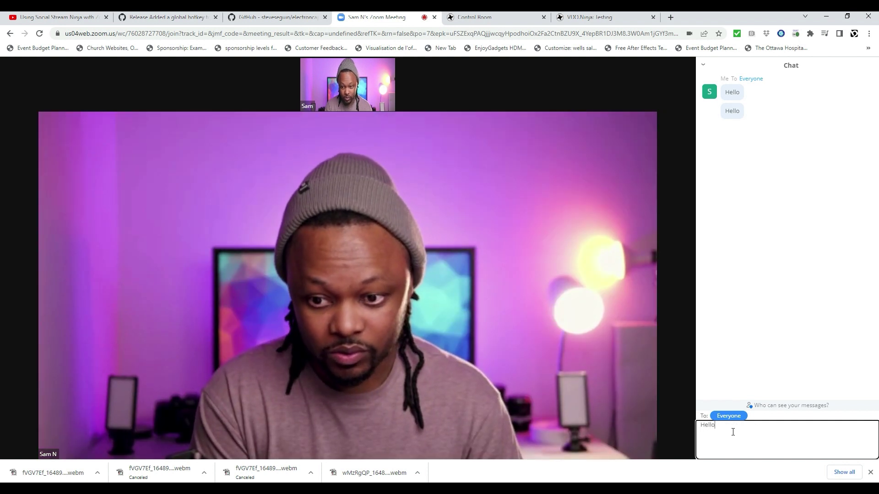
key("Return")
Step: Send Everyone in the meeting chat a short message introducing the participant by first name
type("This ")
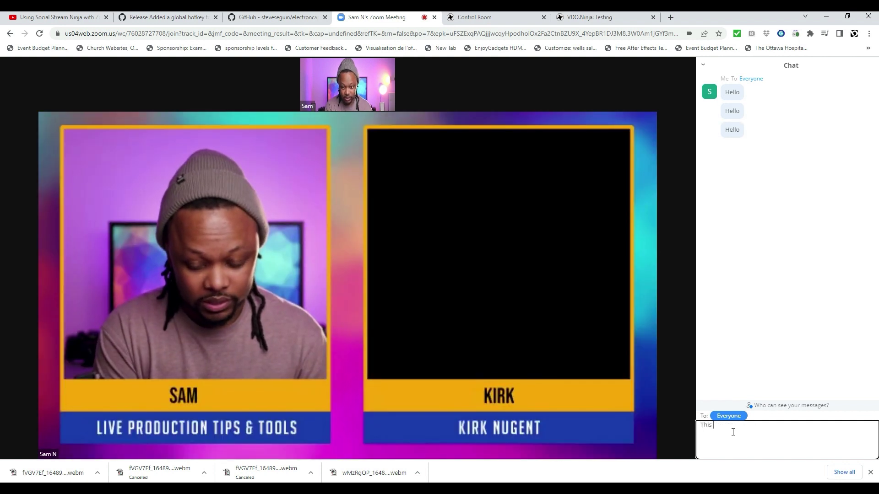
type("is Sam")
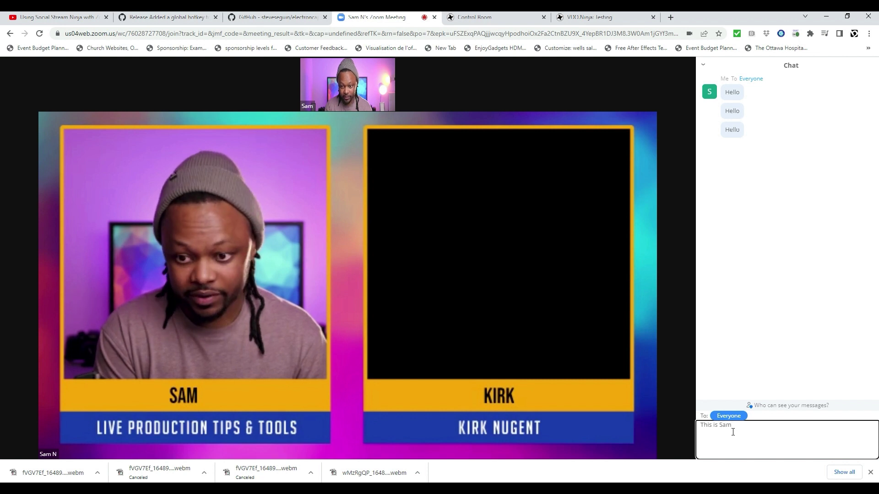
key("Return")
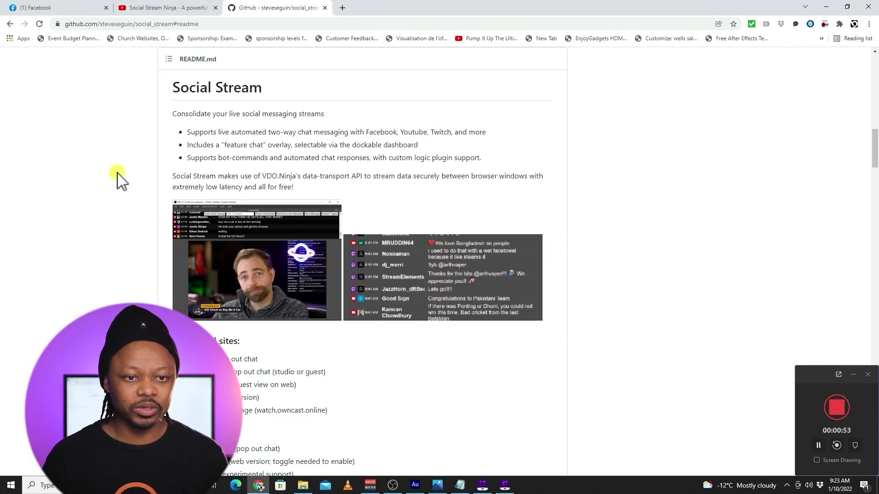
Step: Review the steveseguin/social_stream repository page on GitHub and download the code as a ZIP
scroll(117, 174, "up", 5)
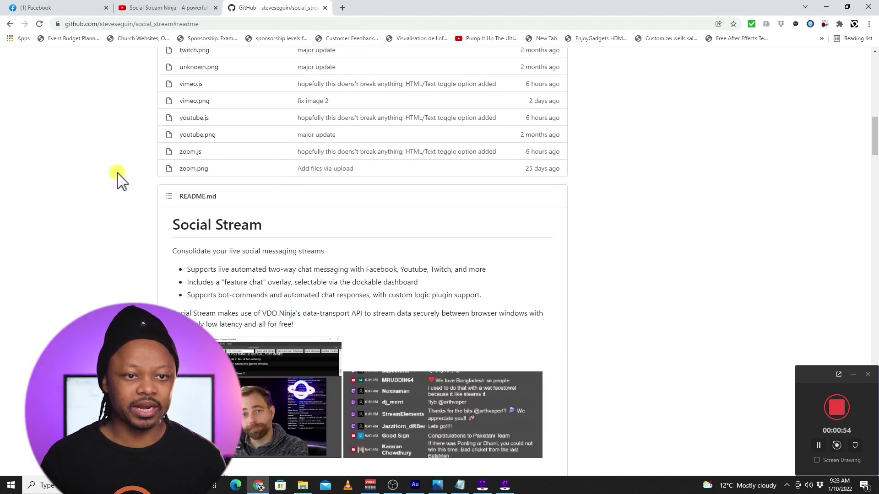
scroll(117, 174, "up", 8)
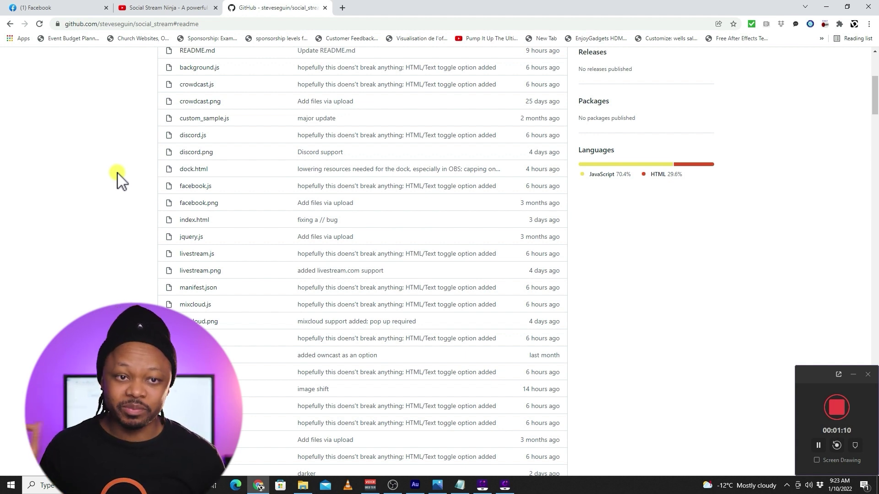
scroll(326, 232, "up", 5)
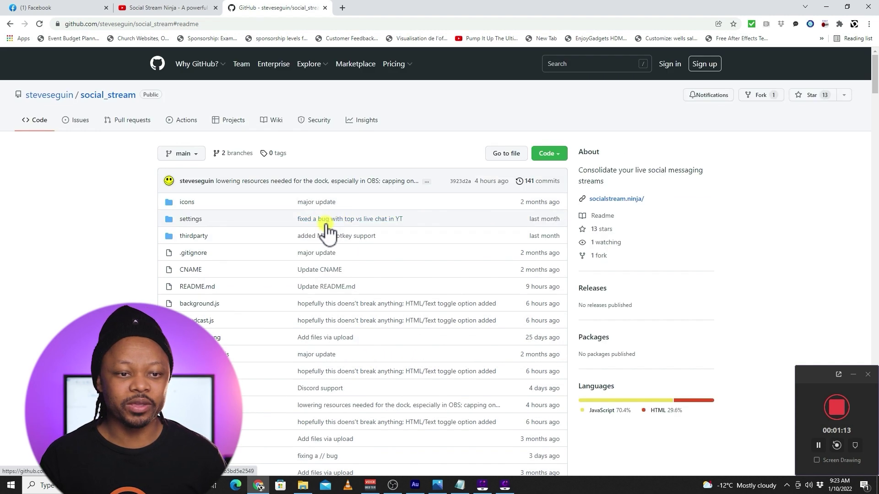
scroll(262, 218, "down", 20)
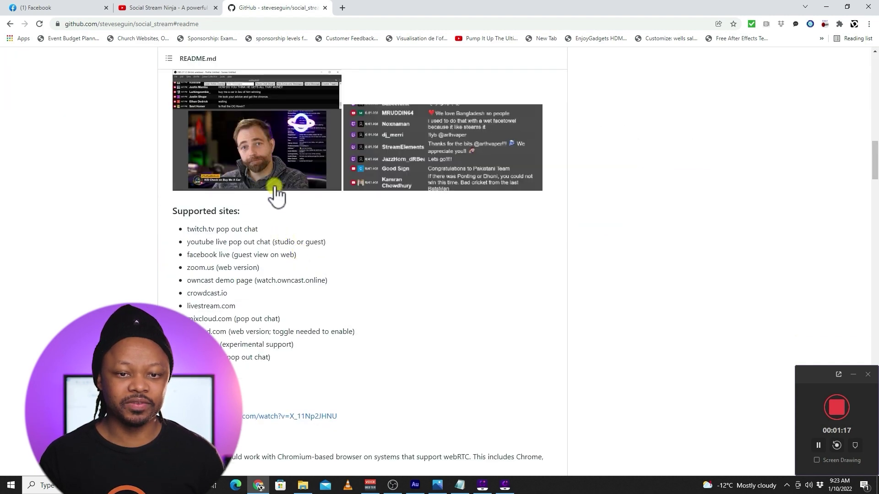
scroll(277, 195, "up", 5)
scroll(310, 234, "up", 15)
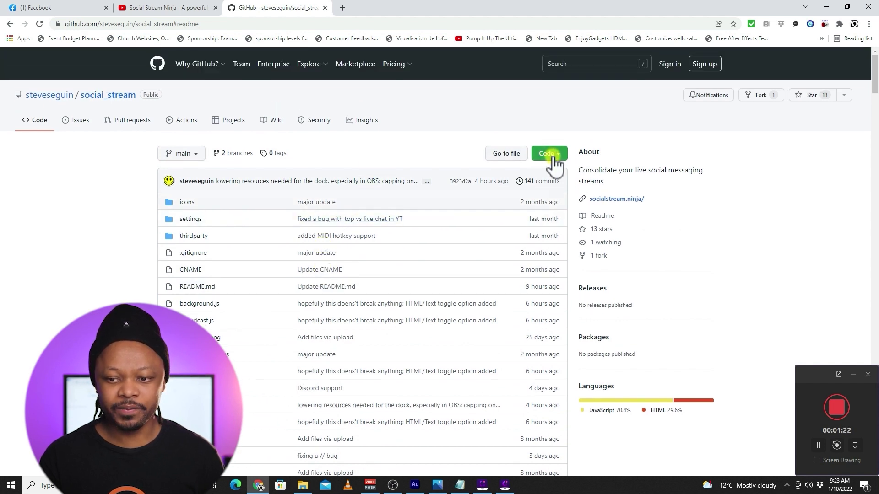
left_click(559, 156)
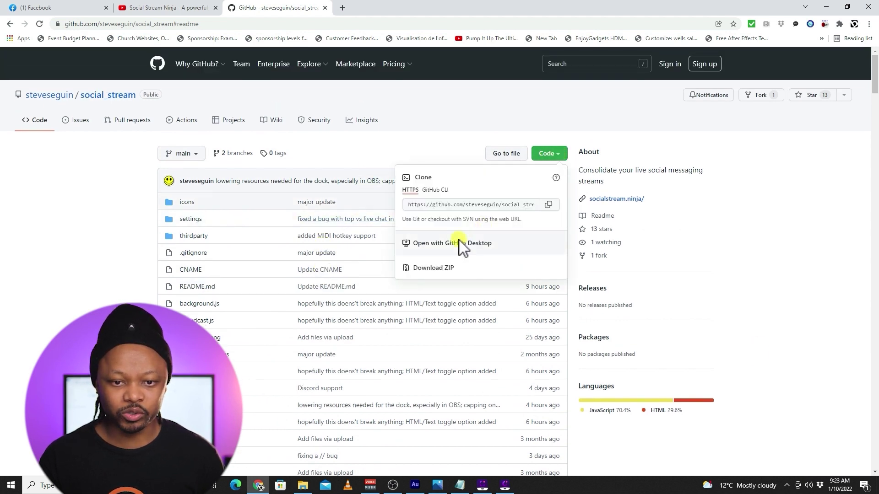
left_click(452, 271)
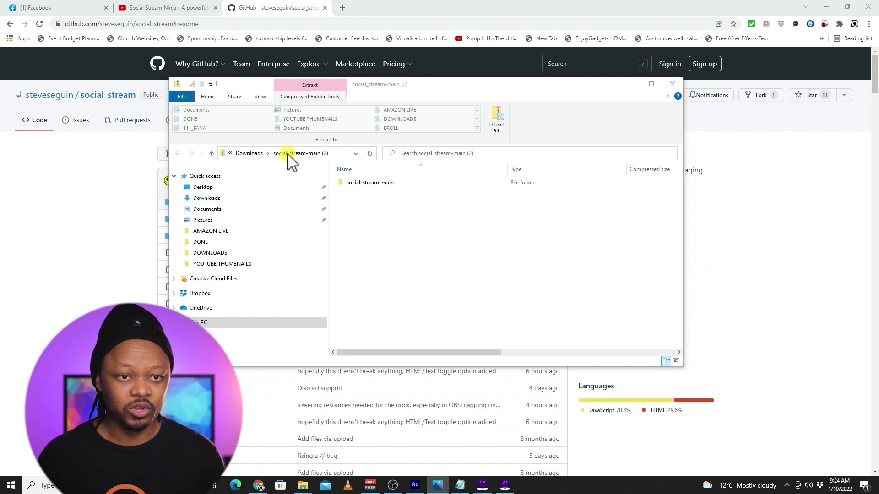
Step: Open Chrome's extension management page in a new browser tab
left_click(342, 7)
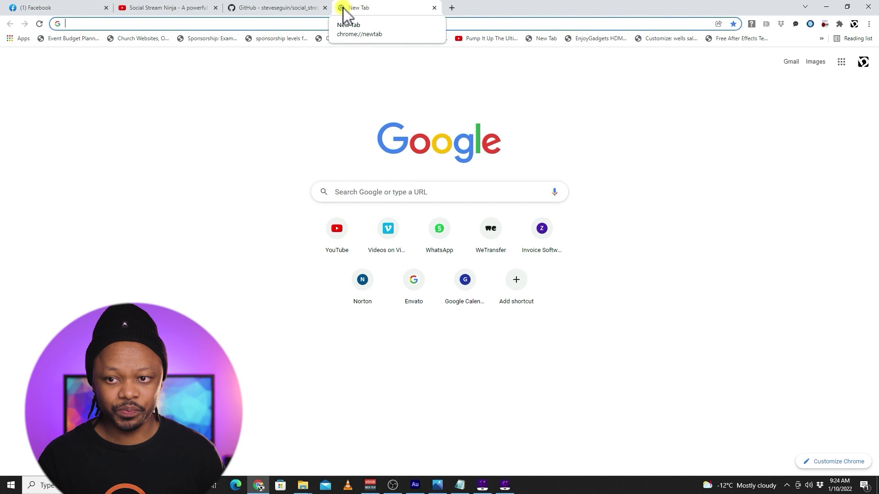
left_click(869, 24)
left_click(840, 24)
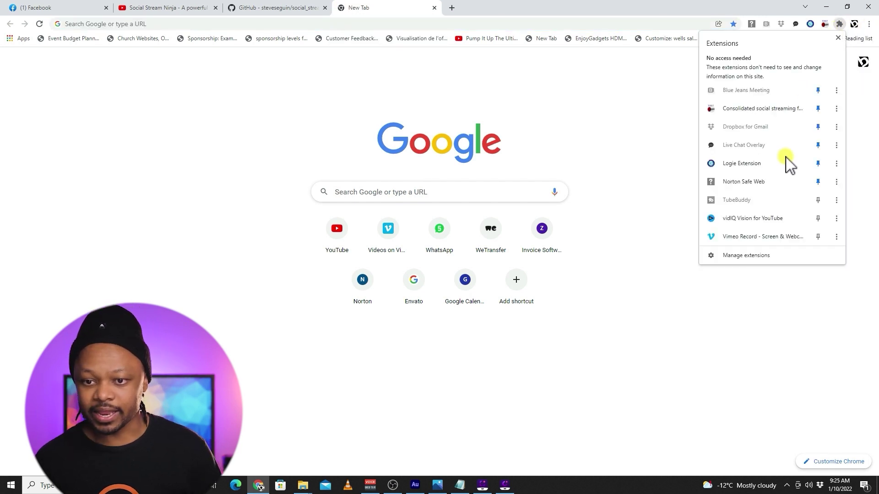
left_click(751, 255)
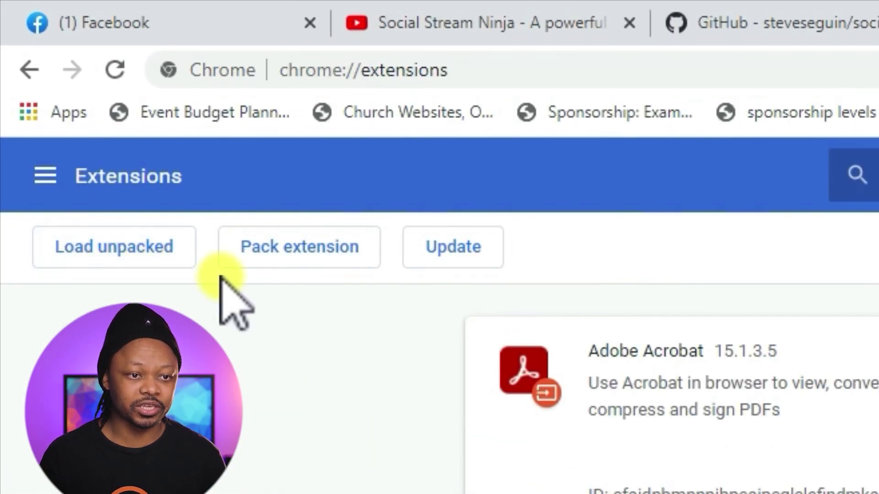
Step: Load the unpacked extension from the social_stream-main (2) folder in Downloads
left_click(118, 246)
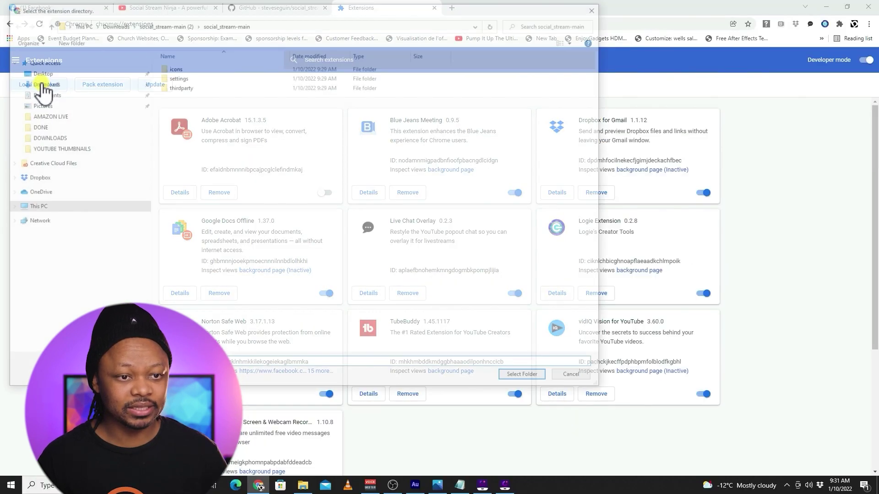
left_click(41, 82)
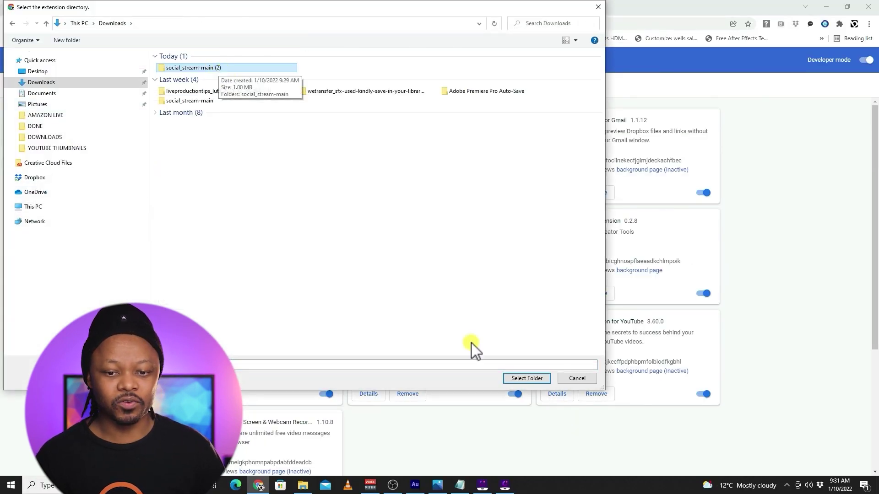
left_click(518, 380)
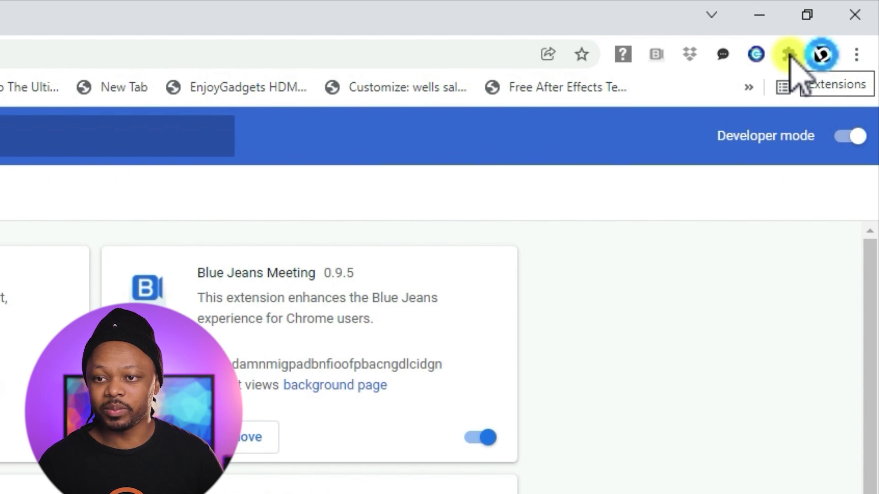
Step: Pin the Consolidated social streaming extension in Chrome and open its settings
left_click(789, 54)
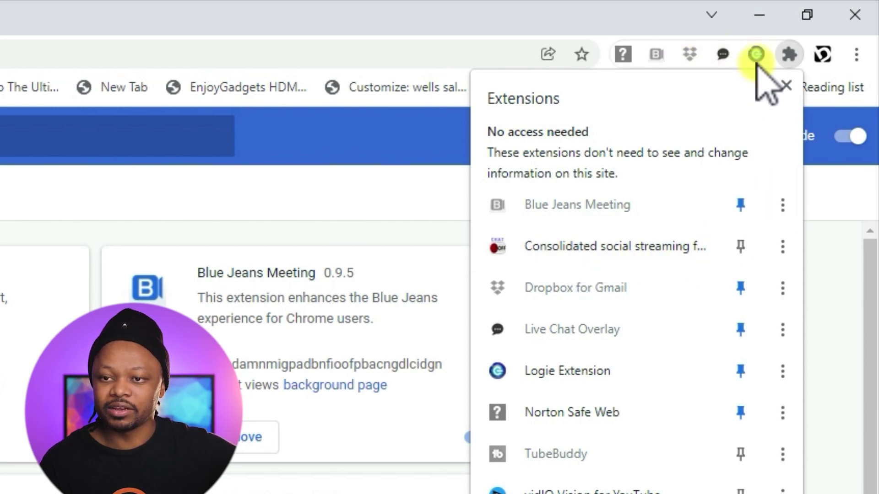
left_click(742, 249)
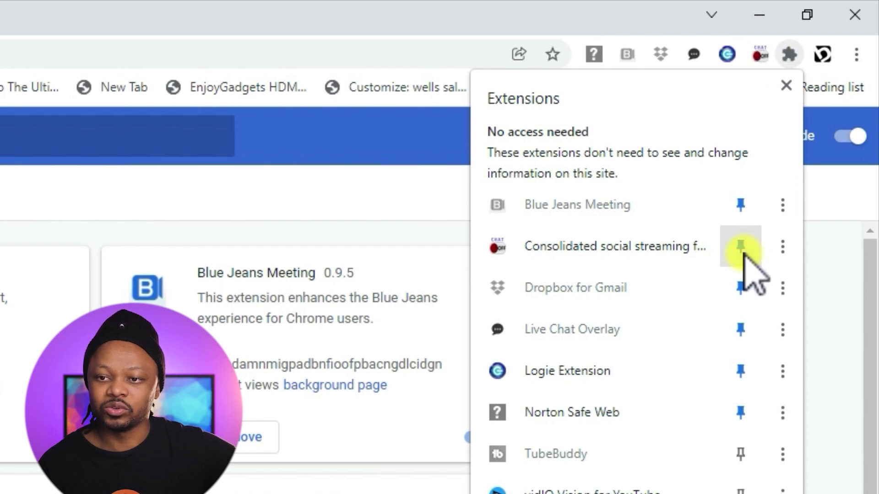
left_click(784, 59)
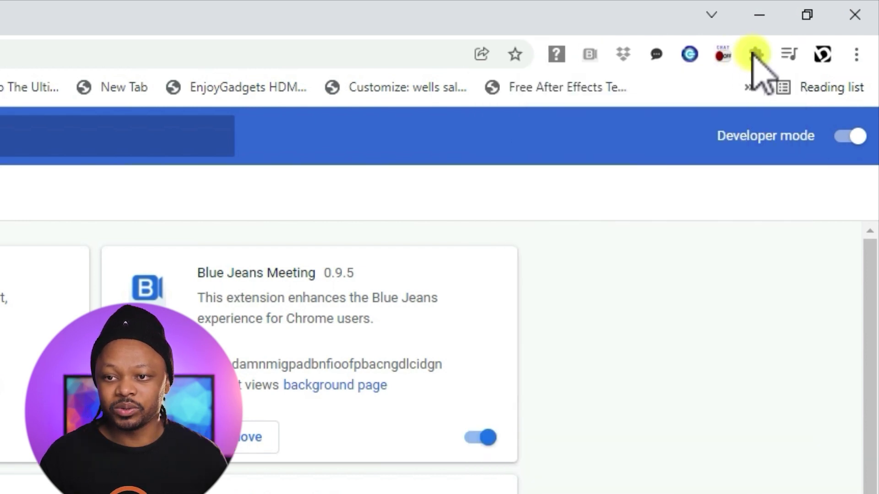
left_click(722, 54)
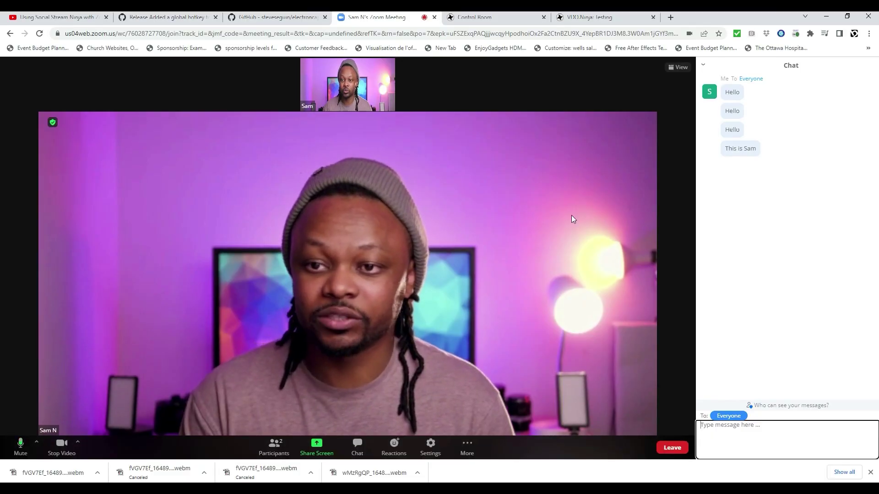
Step: From the Zoom meeting page, keep the Social Stream extension enabled and open its dockable streaming chat link
left_click(796, 34)
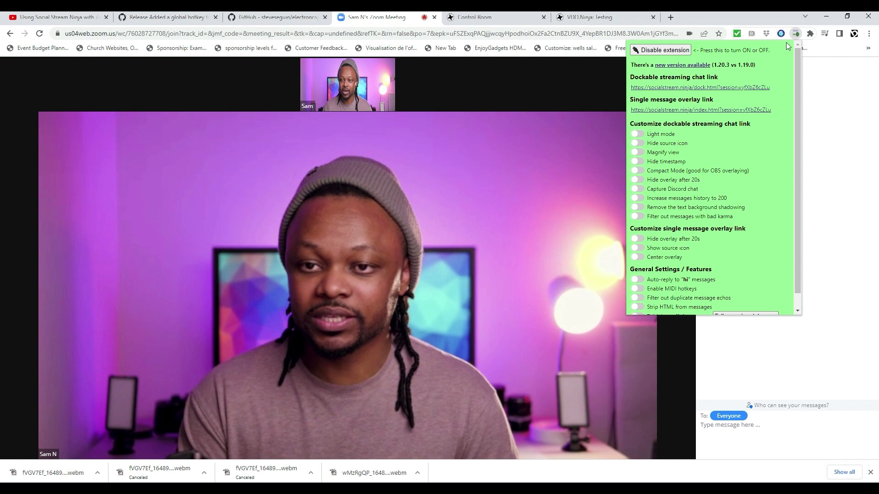
left_click(677, 53)
left_click(678, 53)
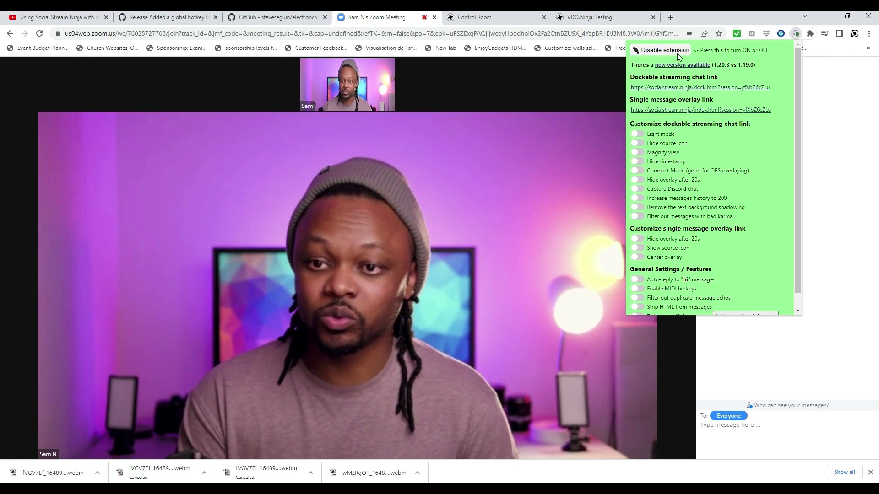
left_click(677, 53)
left_click(678, 53)
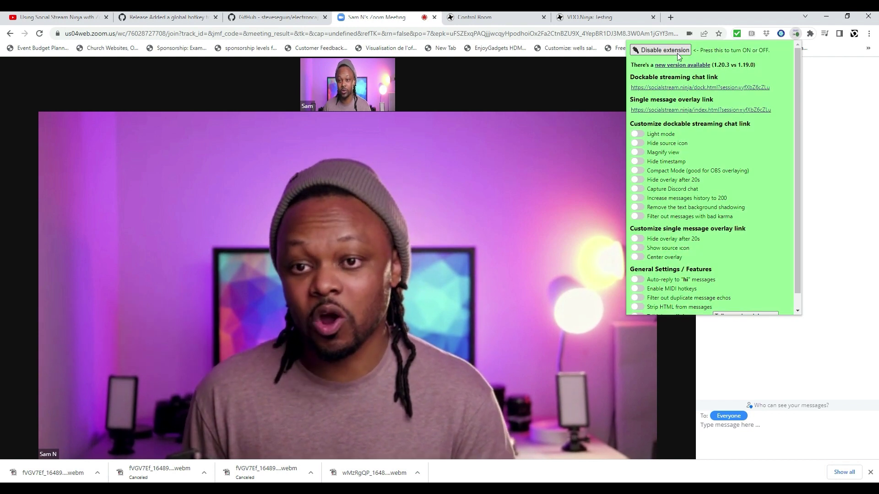
left_click(688, 89)
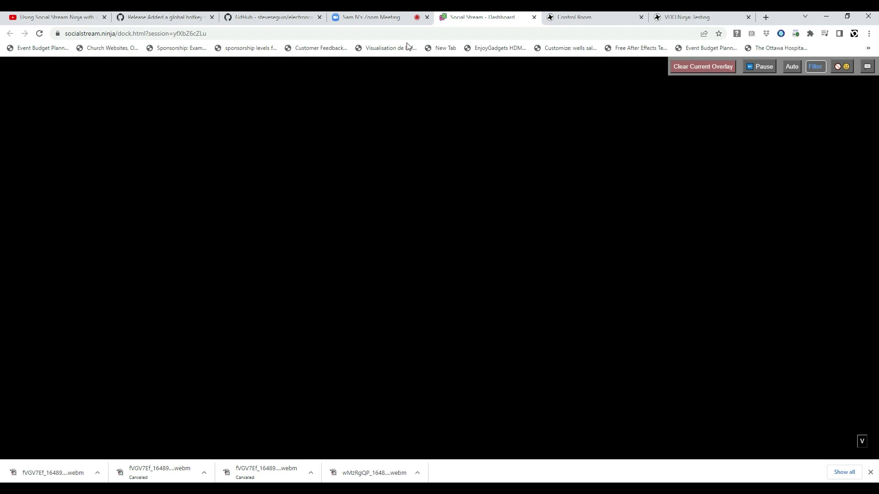
Step: Return to the Zoom meeting, send "Hello again" to Everyone, and check the Social Stream dashboard for the messages
left_click(392, 18)
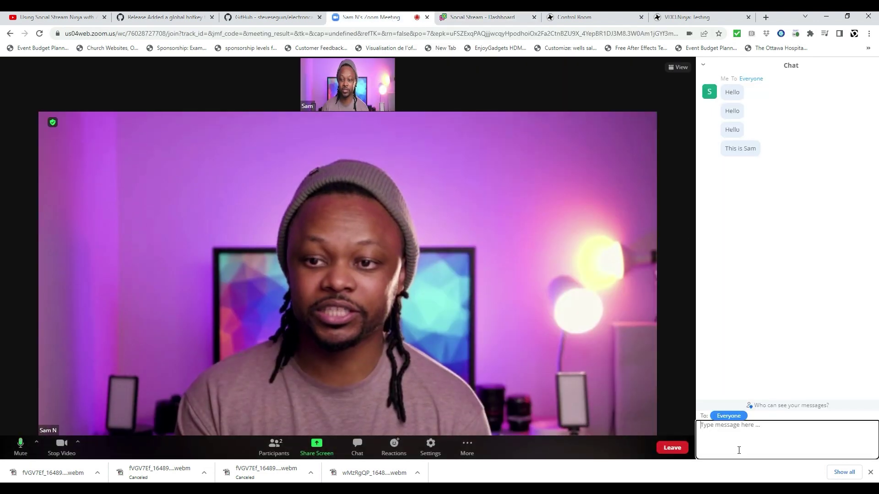
type("He")
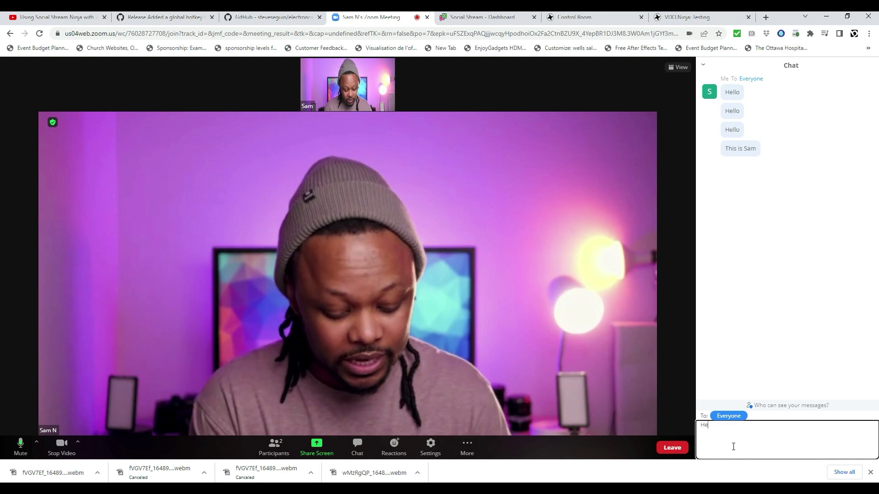
type("llo again")
key("Return")
key("ctrl+Tab")
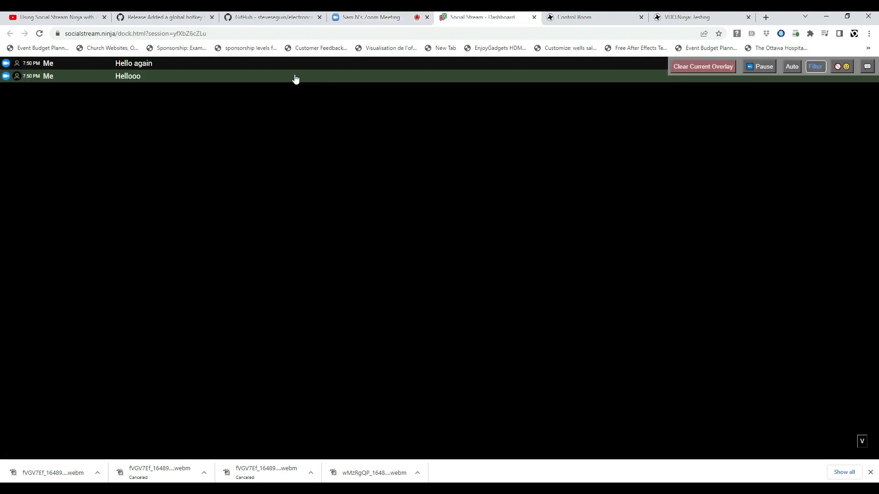
left_click(335, 74)
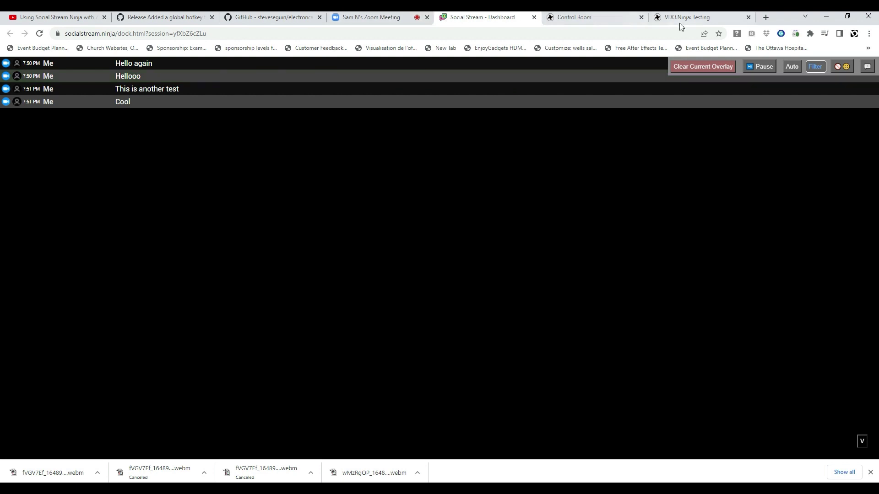
Step: Open the extension's single message overlay link, feature "Hello again" from the dashboard, and view it on the overlay page
left_click(796, 34)
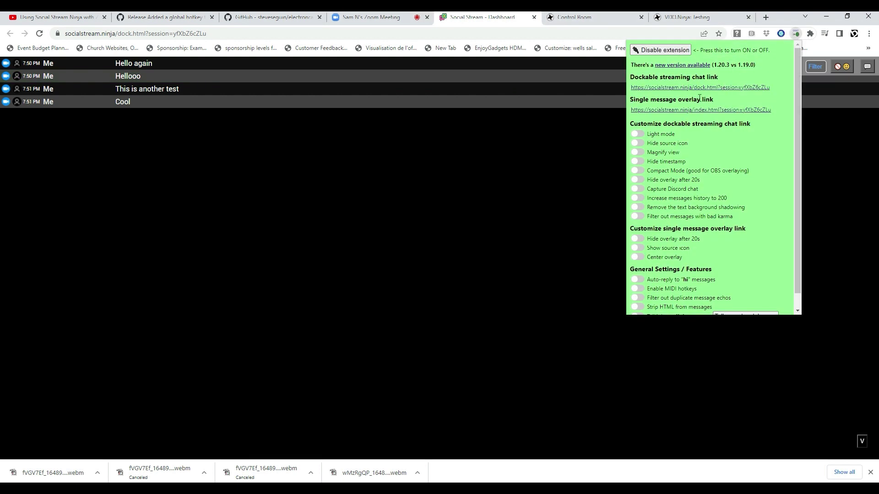
left_click(687, 109)
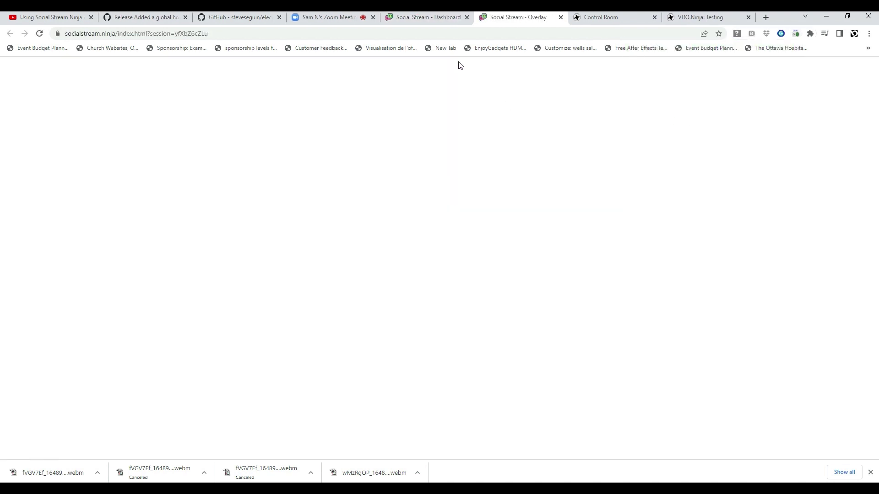
left_click(446, 17)
left_click(351, 67)
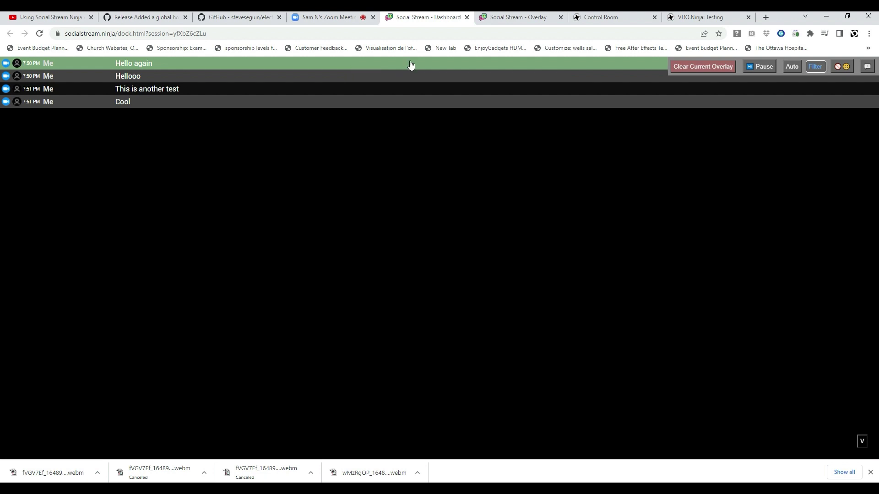
left_click(489, 19)
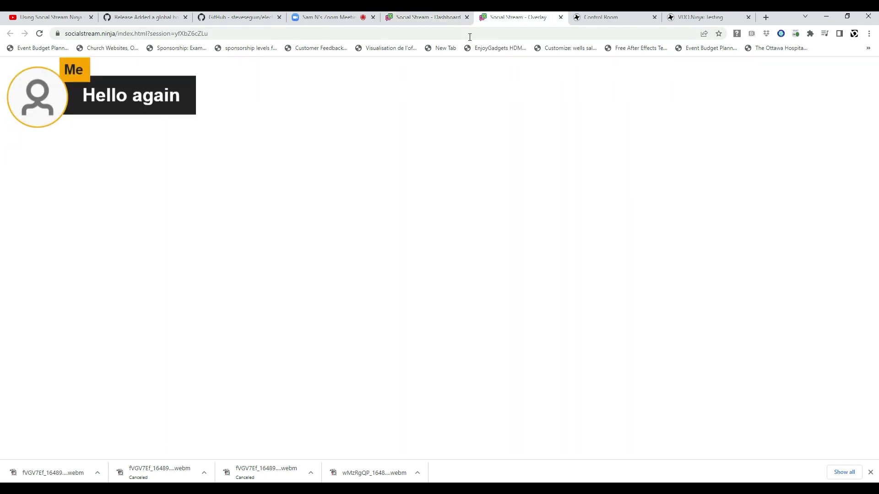
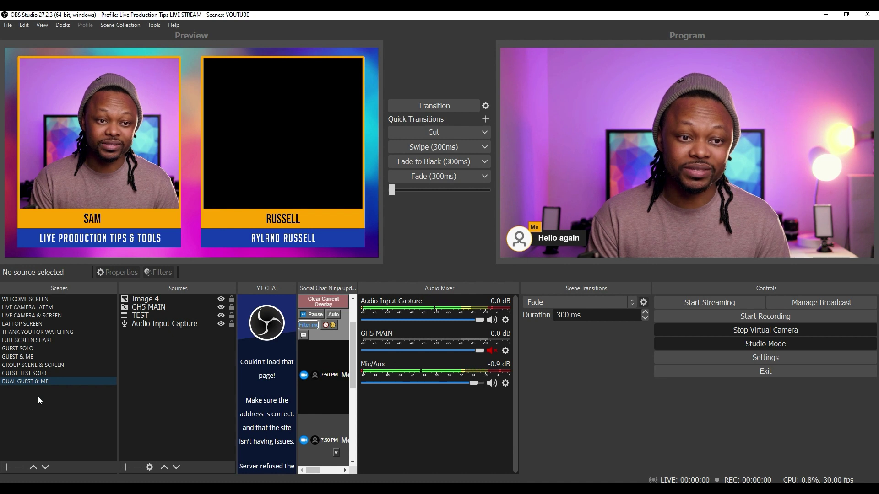
Step: Create a new OBS scene named "zoom"
left_click(7, 467)
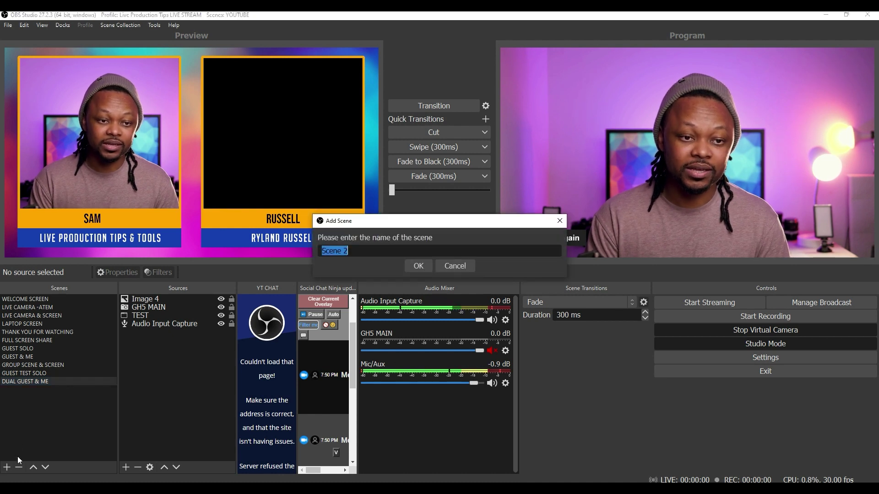
type("zo")
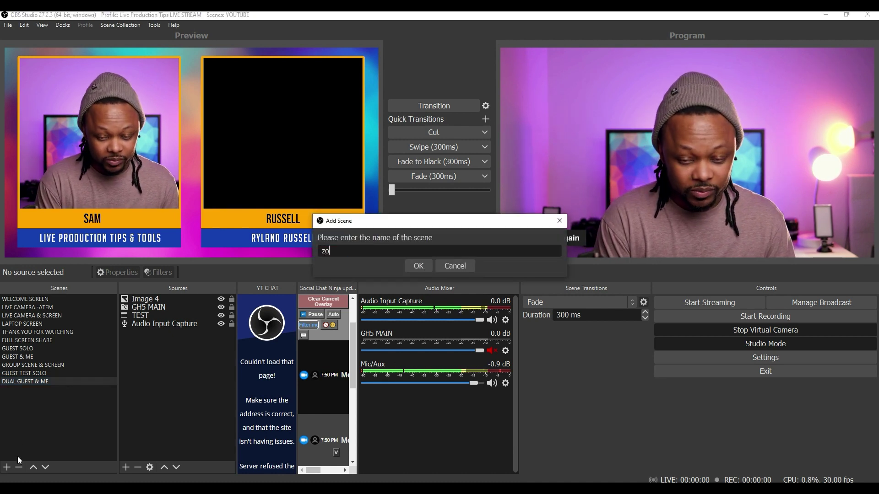
type("om")
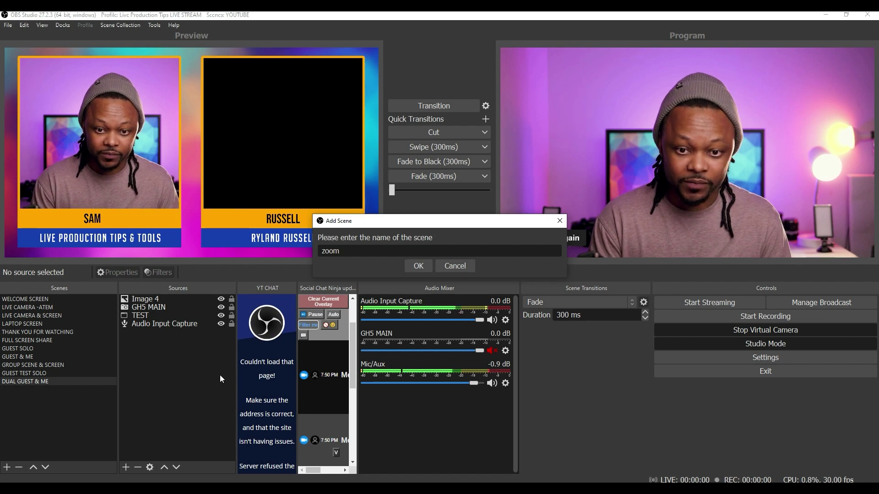
key("Return")
Step: Copy the GH5 MAIN and Audio Input Capture sources from the LIVE CAMERA -ATEM scene into the zoom scene as references
left_click(64, 379)
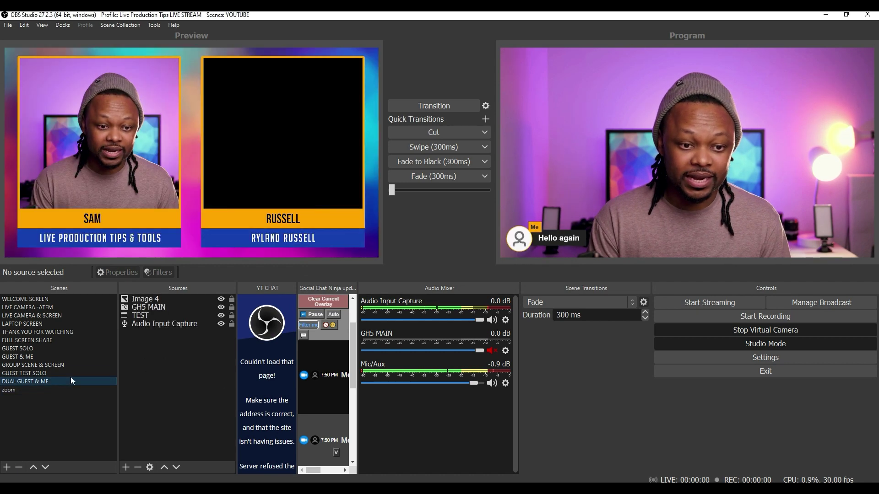
left_click(28, 307)
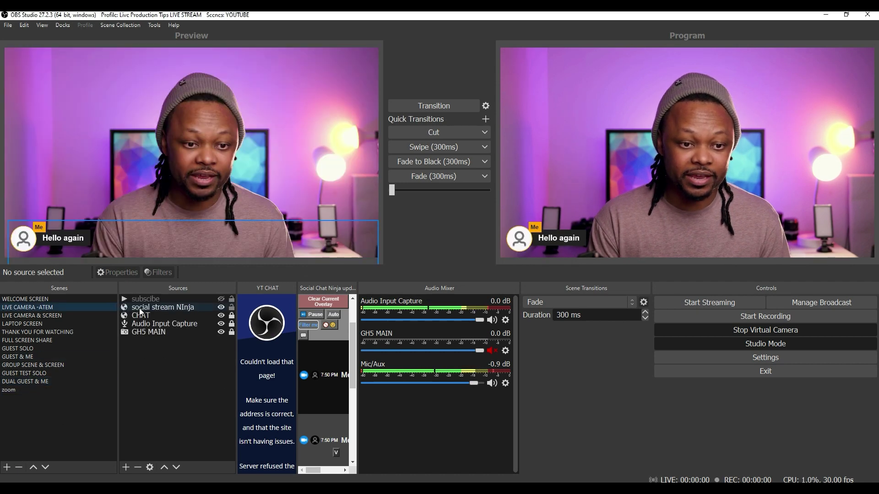
left_click(151, 331)
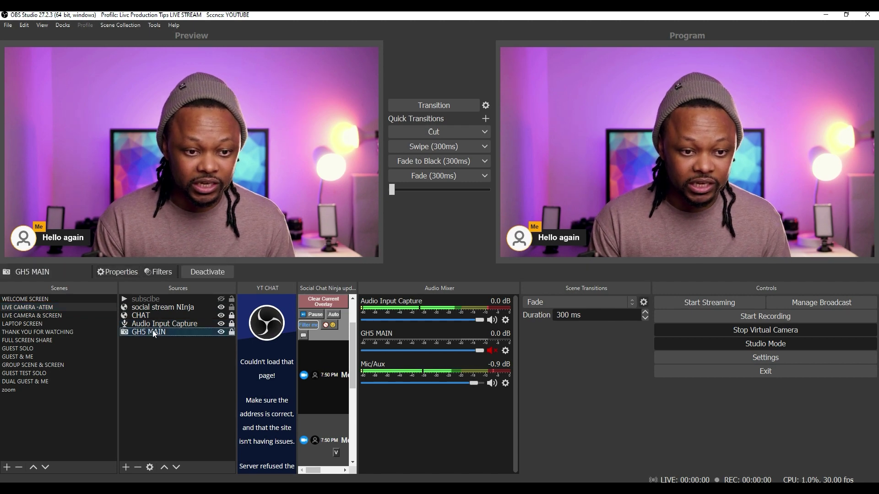
left_click(56, 390)
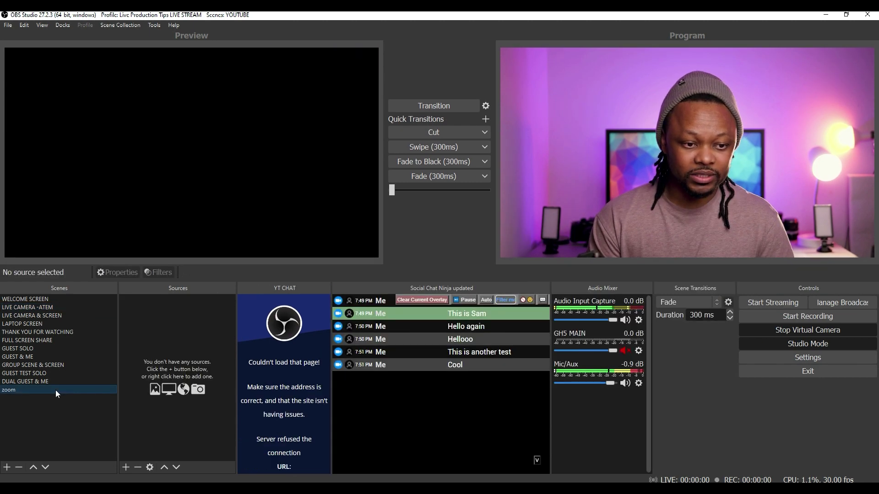
right_click(147, 319)
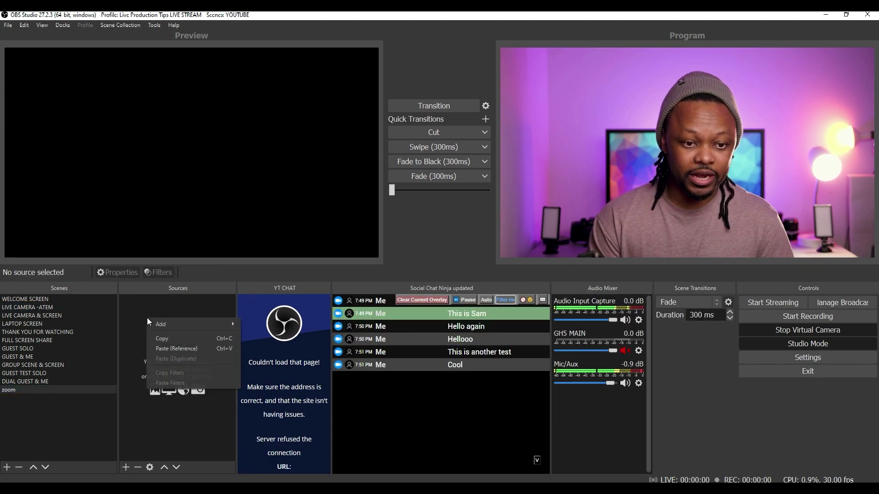
left_click(168, 351)
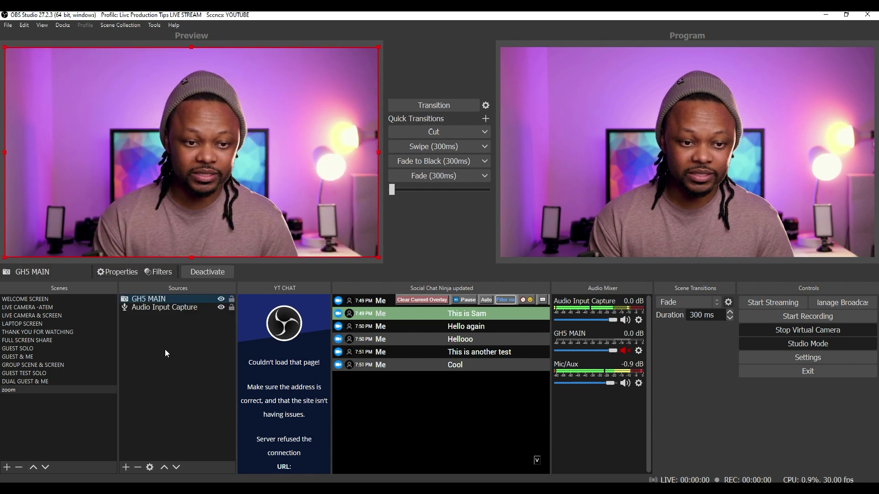
Step: Add a new browser source named "chat zoom" to the zoom scene
left_click(125, 467)
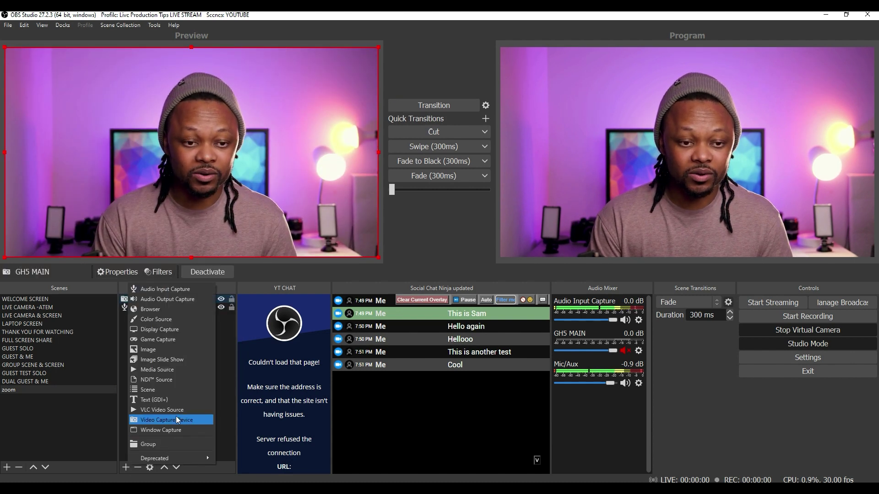
left_click(182, 309)
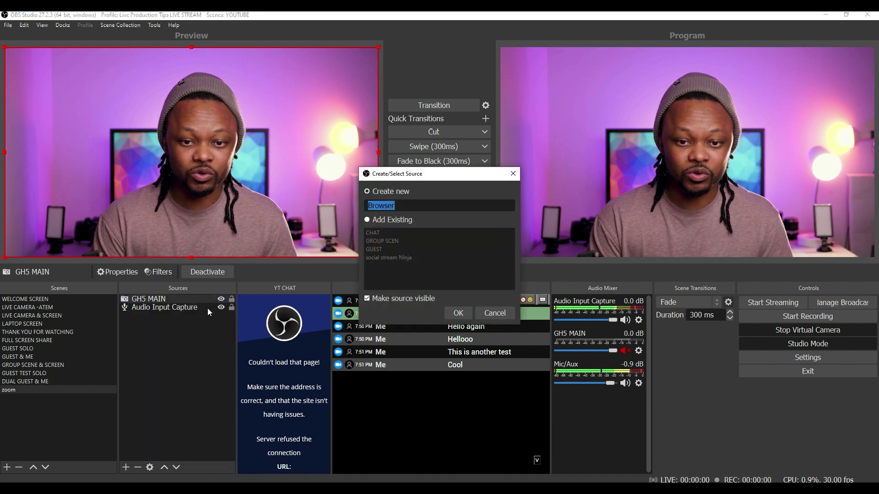
type("chat zoom")
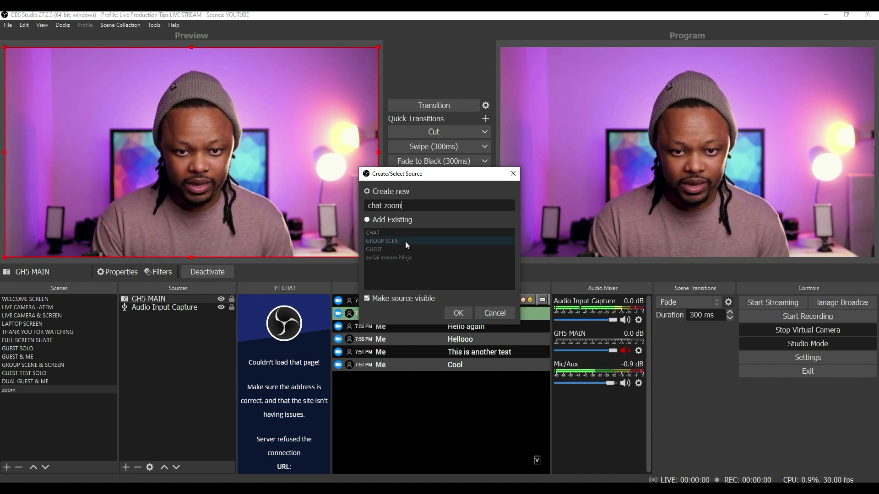
left_click(458, 313)
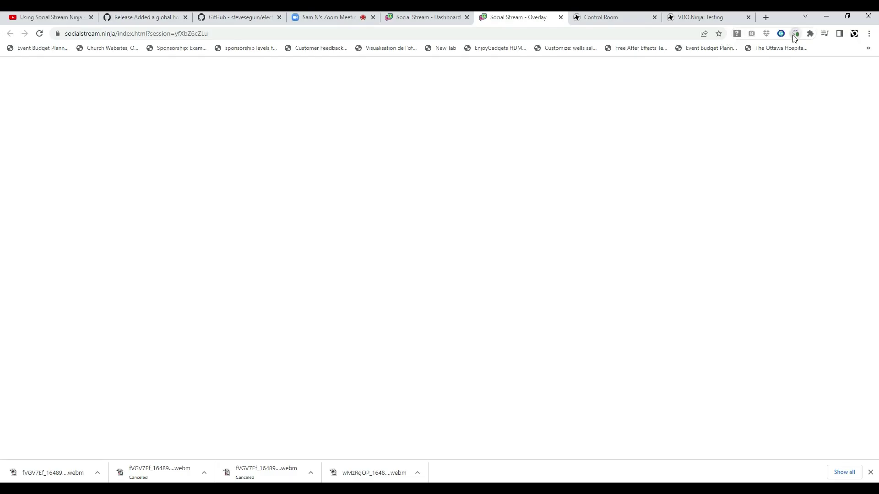
Step: Copy the single message overlay link from the Social Stream extension in Chrome and paste it as the chat zoom source's URL
left_click(796, 34)
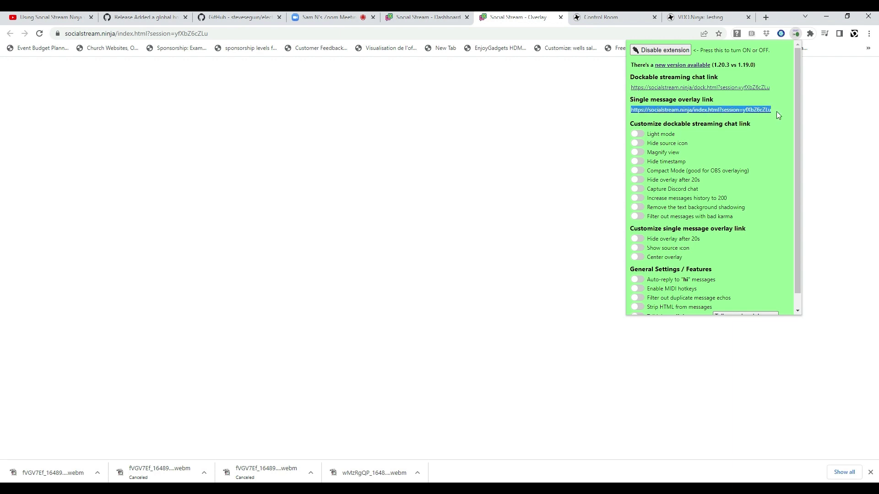
right_click(752, 110)
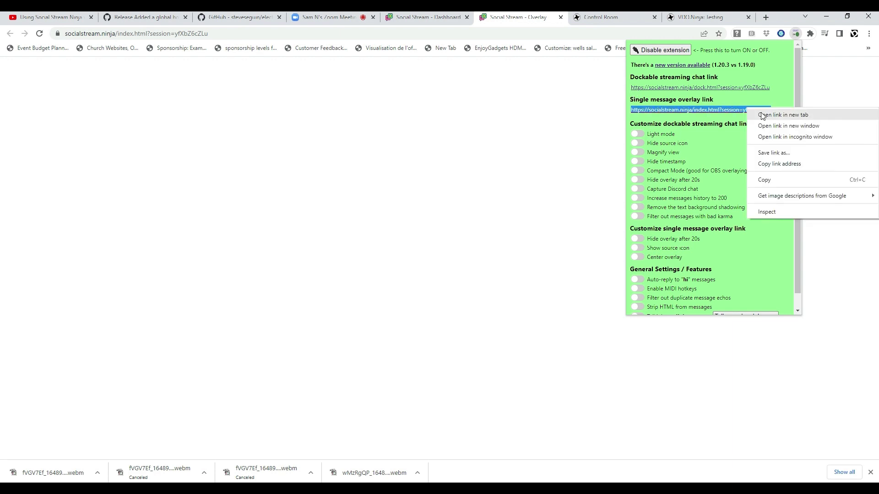
left_click(768, 180)
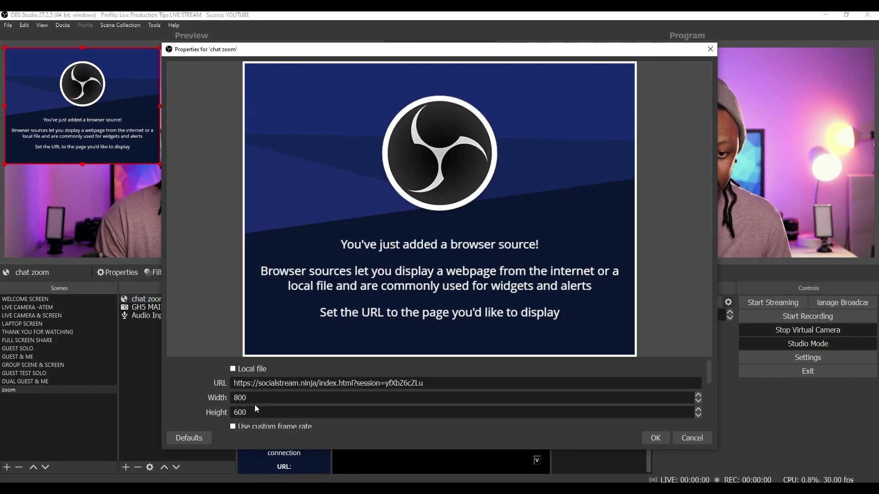
Step: Set the chat zoom source to 1920 wide by 400 high and fit it into the lower-left corner of the scene canvas
left_click(260, 399)
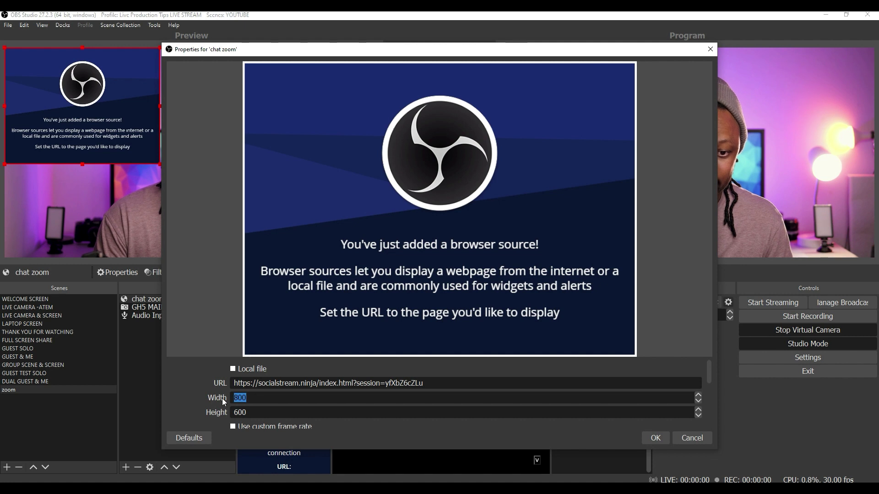
type("1920")
double_click(252, 414)
type("400")
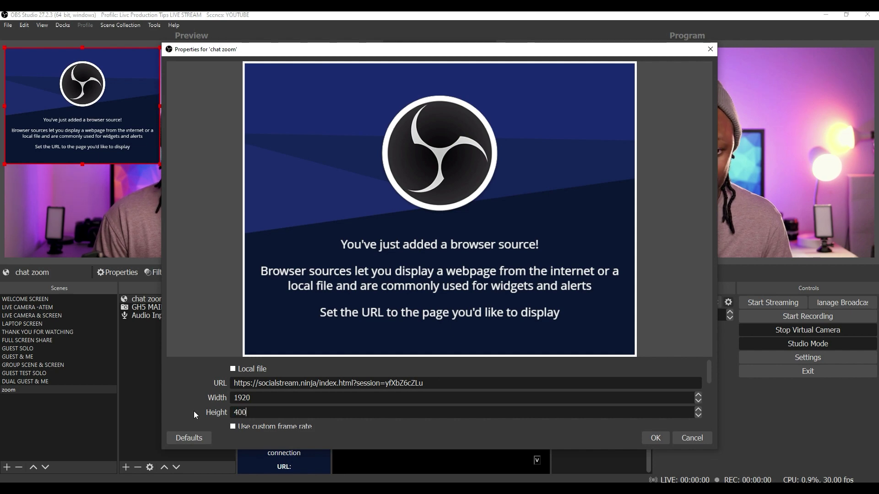
left_click(655, 438)
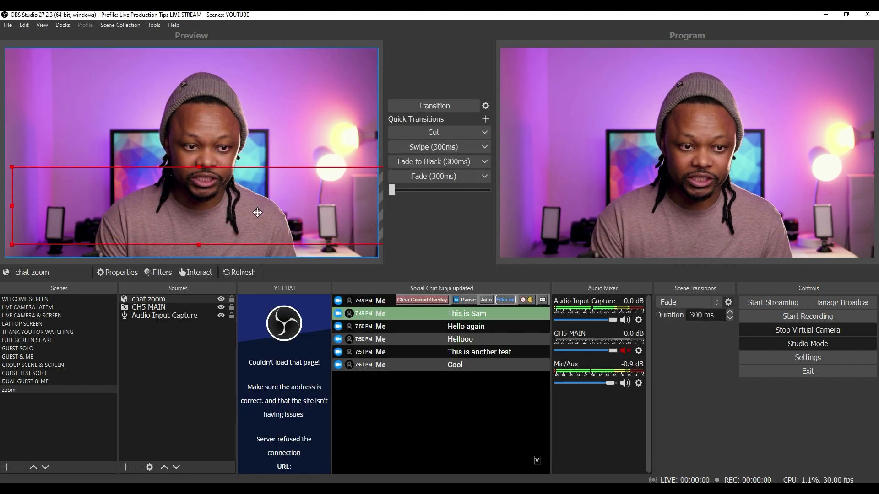
left_click_drag(257, 213, 248, 227)
left_click_drag(191, 187, 180, 209)
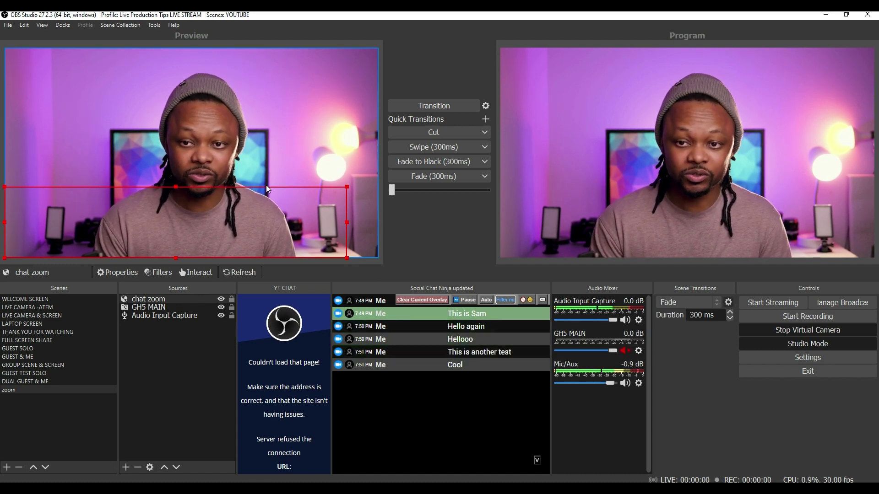
Step: Switch to Chrome, copy the dockable streaming chat link from the Social Stream extension, and return to OBS Studio
left_click(824, 15)
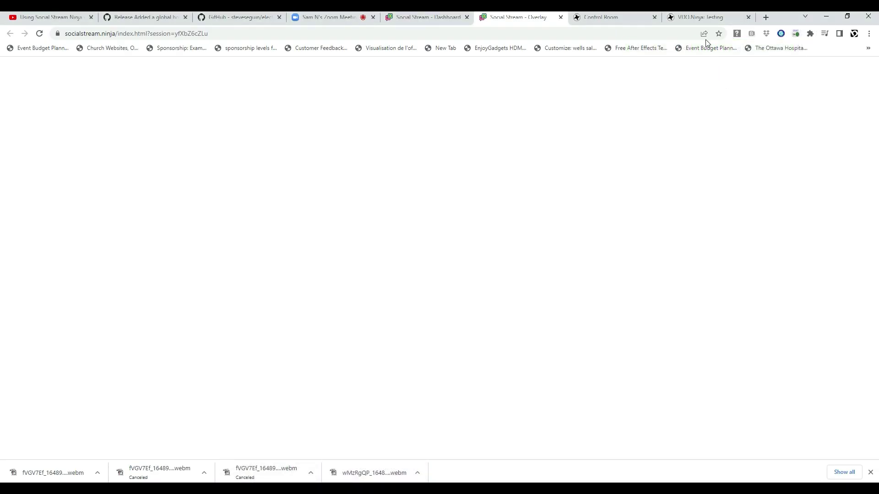
left_click(795, 34)
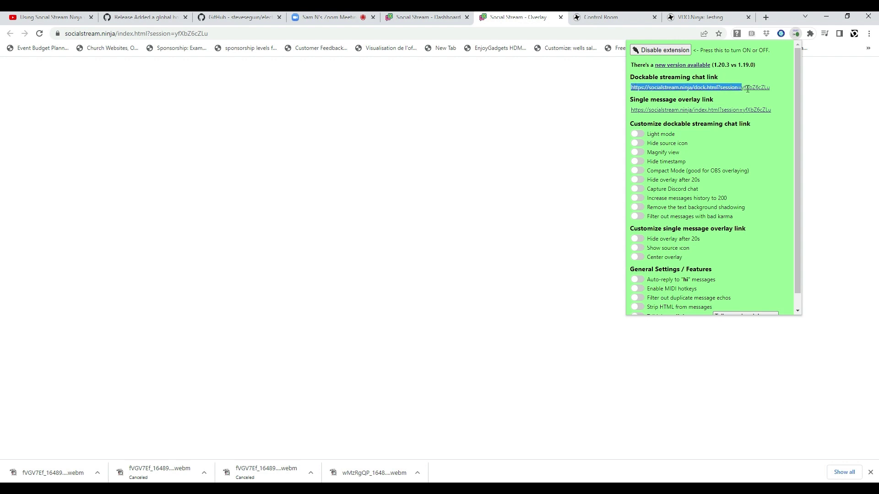
right_click(764, 90)
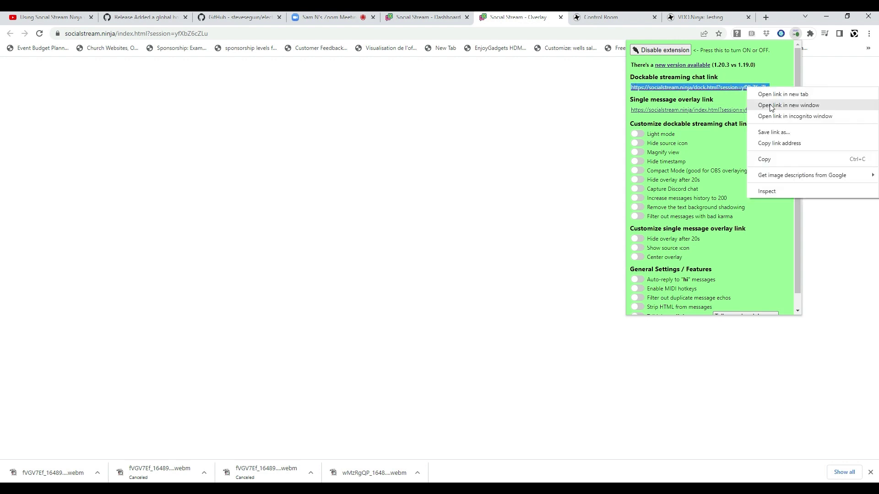
left_click(761, 158)
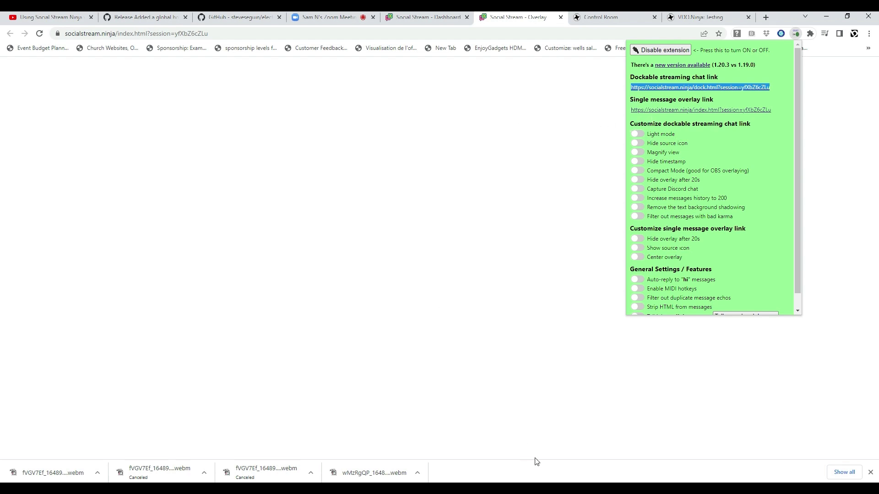
key("alt+Tab")
Step: Try to add a custom browser dock named "Zoom chat" using the copied dockable streaming chat link
left_click(63, 25)
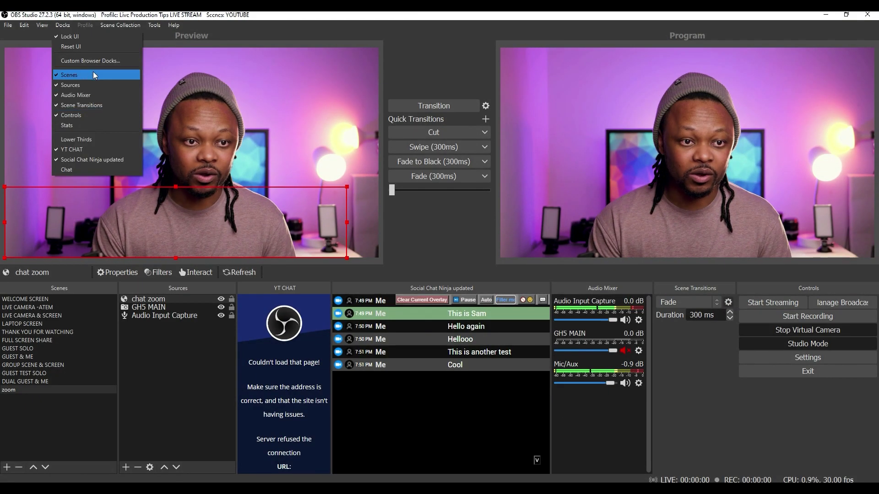
left_click(95, 65)
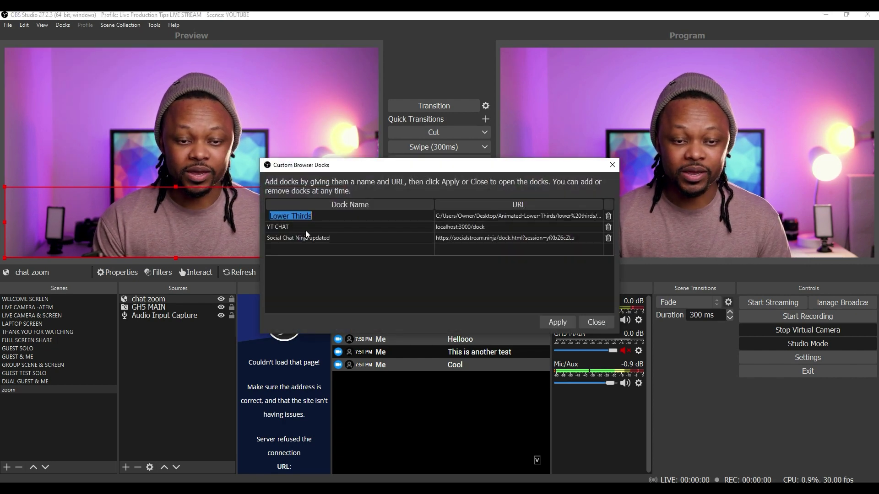
left_click(326, 252)
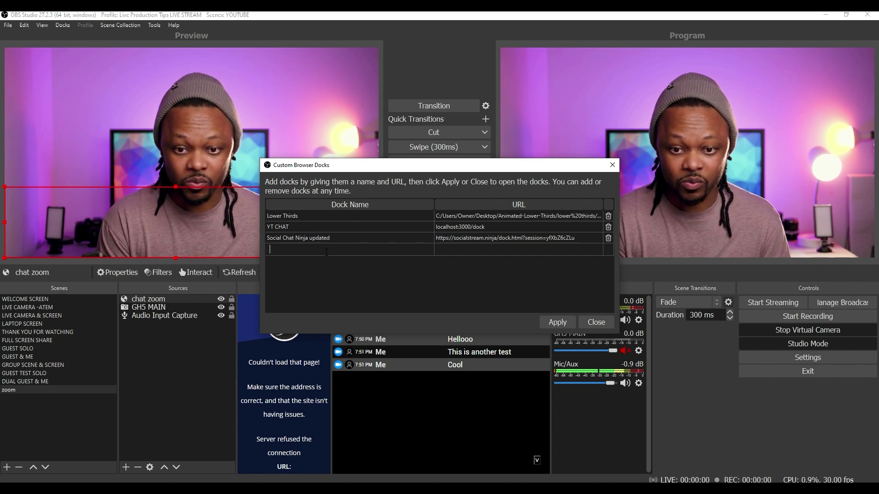
double_click(453, 250)
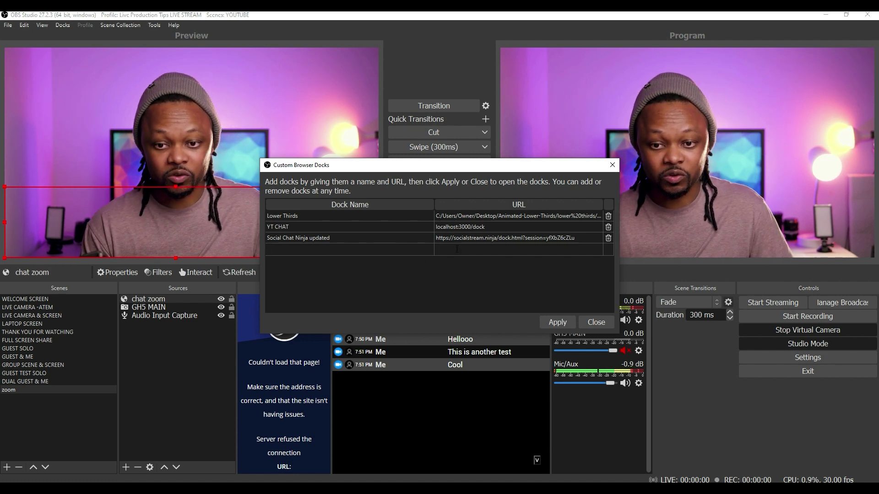
right_click(455, 248)
left_click(471, 300)
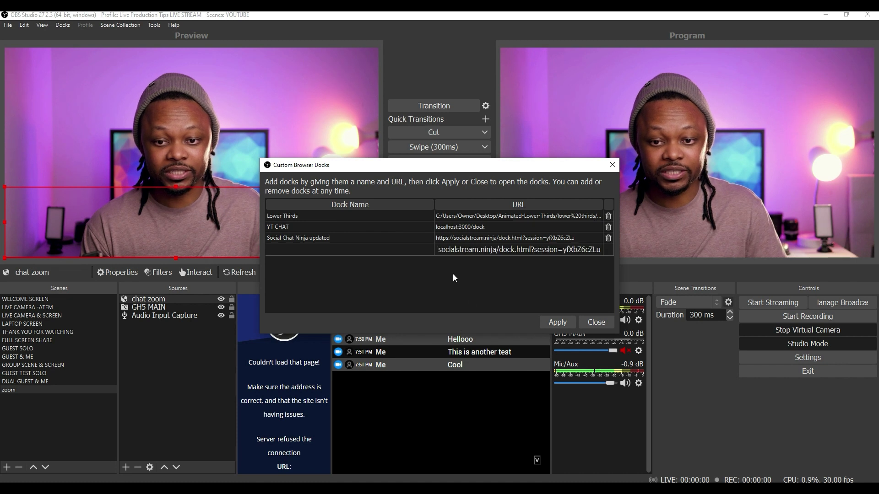
double_click(362, 250)
type("Zoom chat")
left_click(556, 322)
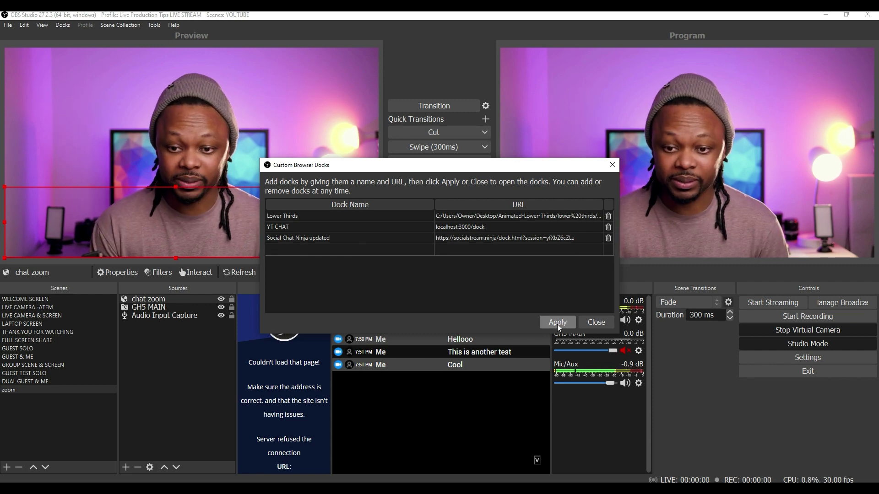
left_click(596, 323)
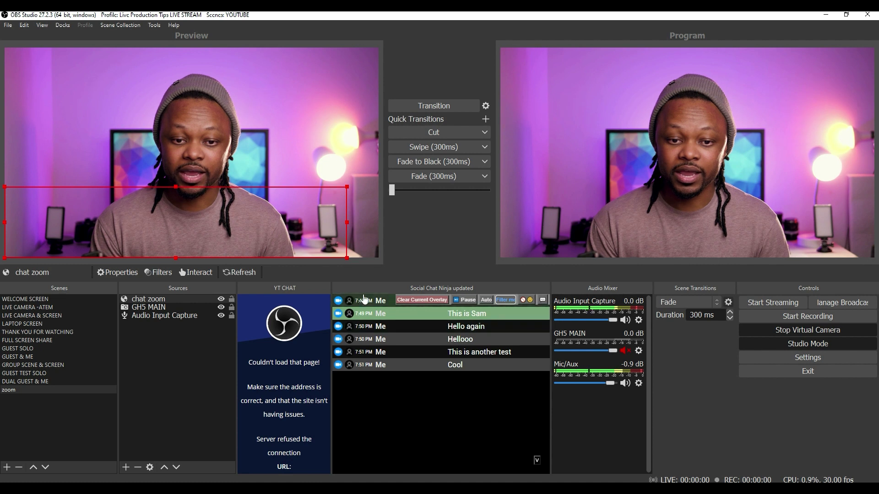
Step: Switch to the Zoom Meeting window and widen it beside its chat
left_click_drag(331, 311, 313, 311)
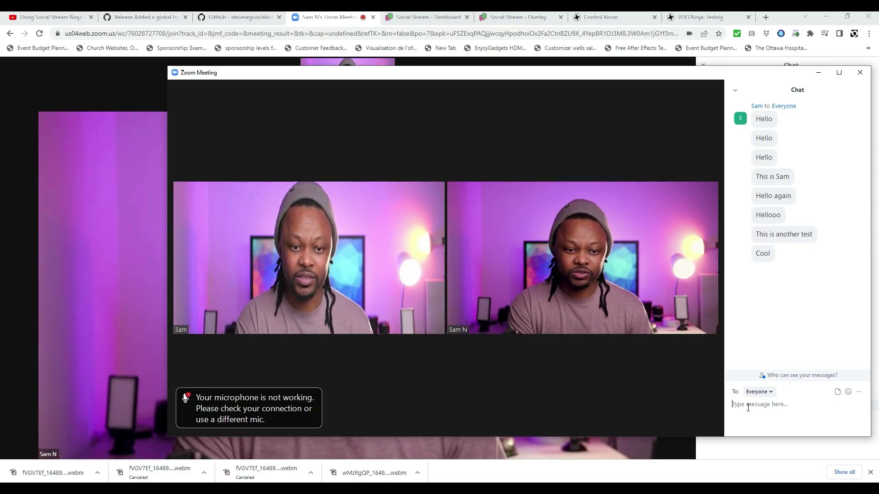
mouse_move(520, 314)
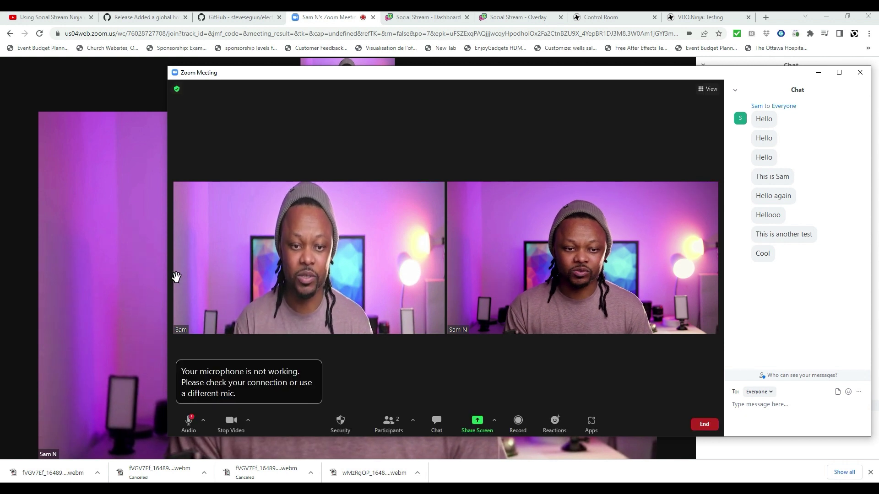
left_click_drag(164, 280, 100, 280)
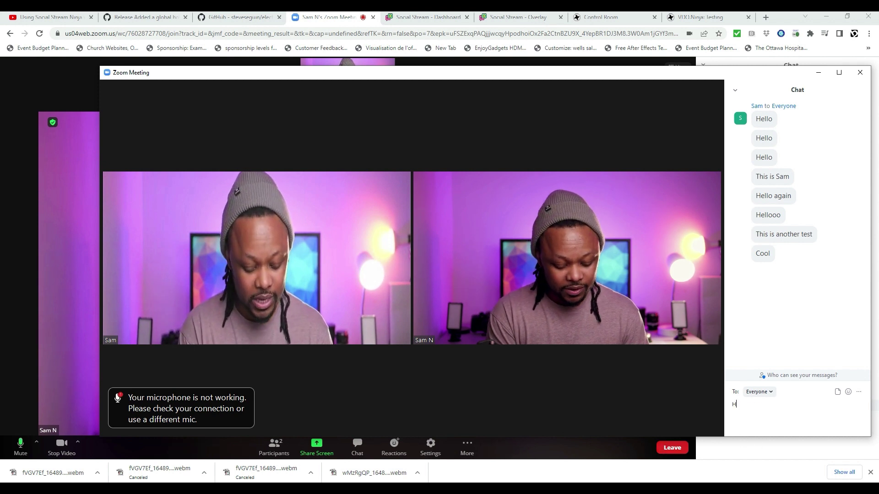
Step: Send the messages "Hello again" and "Whats up cooll knkalnalndlaldnalnd" to everyone in the Zoom meeting chat
type("again")
key("Return")
type("Whats up cooll knkalnalndlaldnalnd")
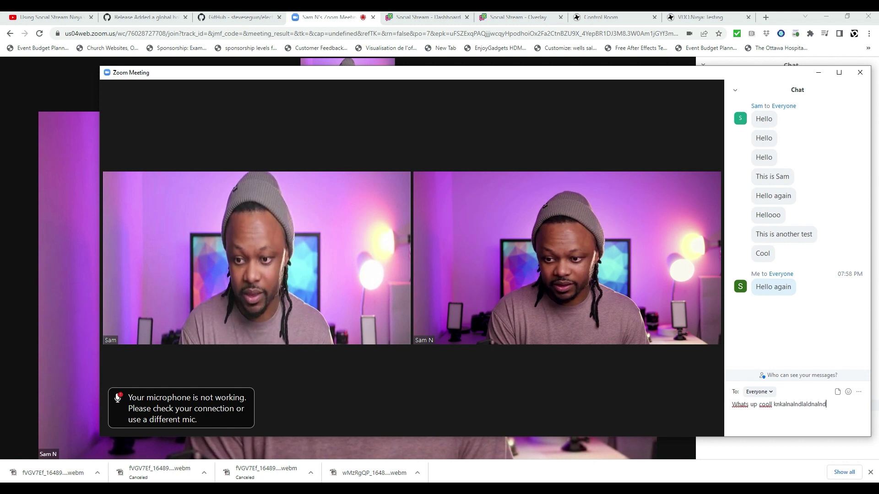
key("Return")
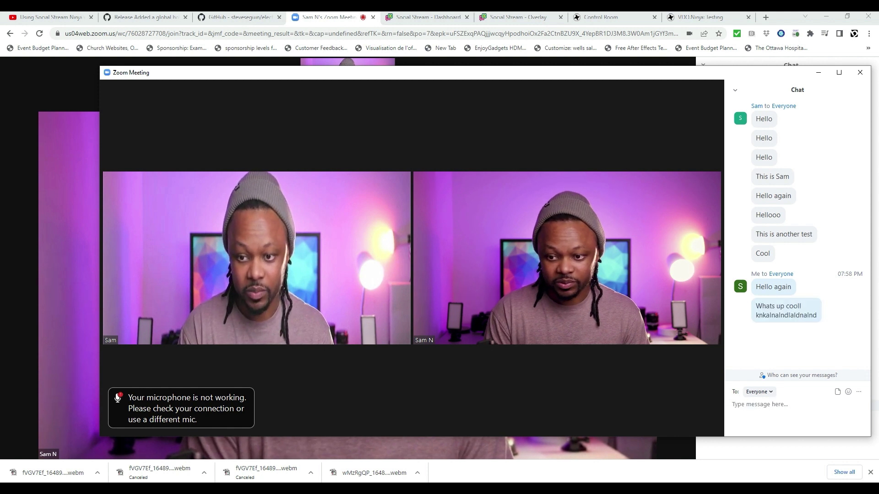
Step: Switch to OBS Studio and feature a chat message from the Social Stream dock on the zoom scene's overlay
mouse_move(483, 385)
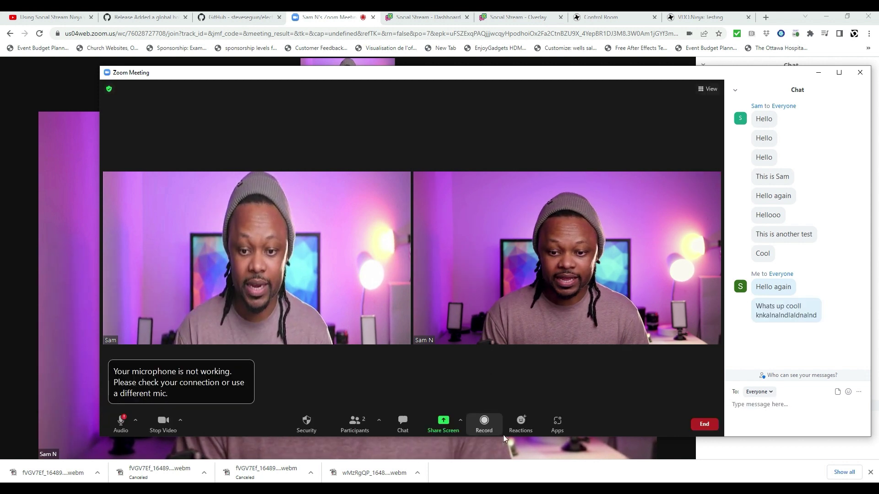
left_click(567, 480)
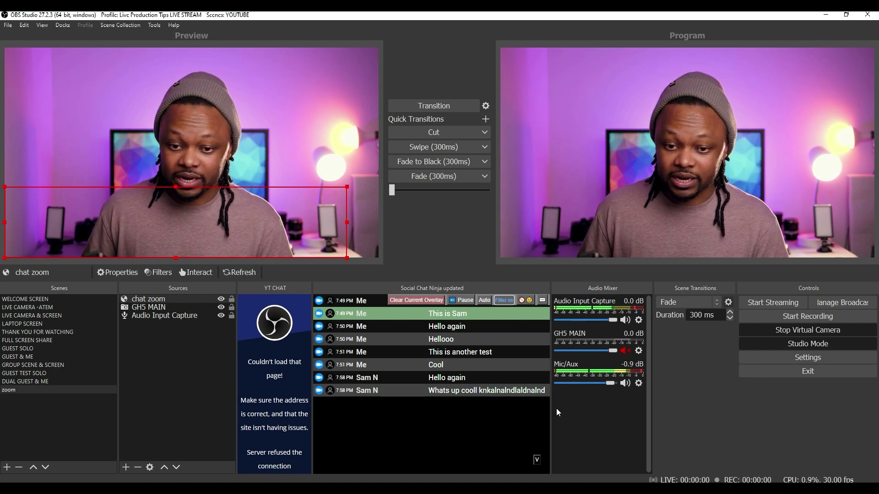
left_click(441, 392)
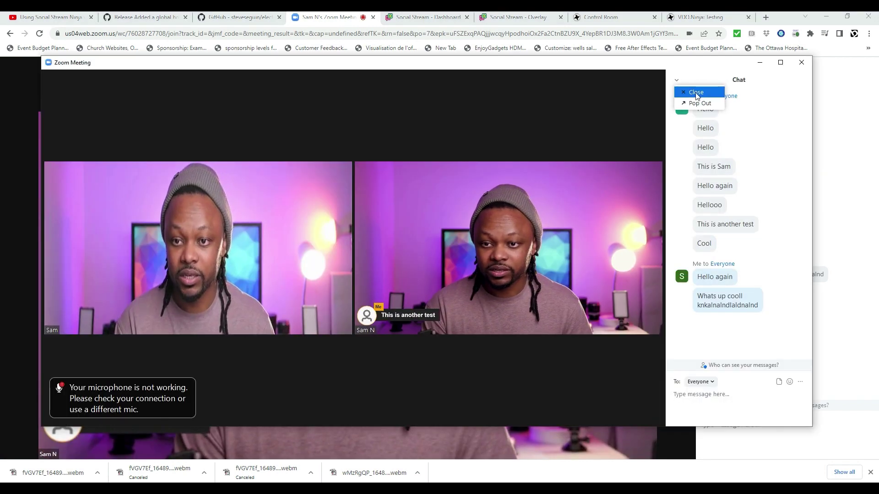
Step: Close the chat in the Zoom Meeting window, view the meeting maximized, and restore it to a smaller window
left_click(687, 89)
left_click(634, 62)
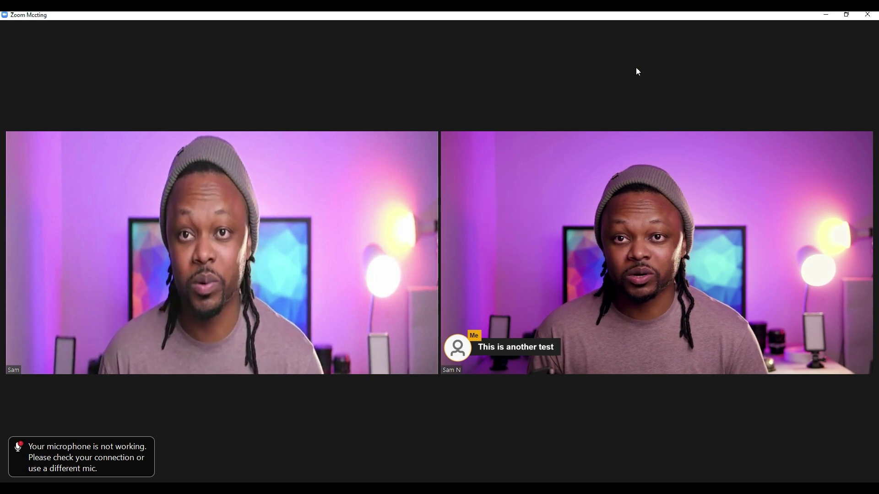
left_click_drag(637, 15, 619, 88)
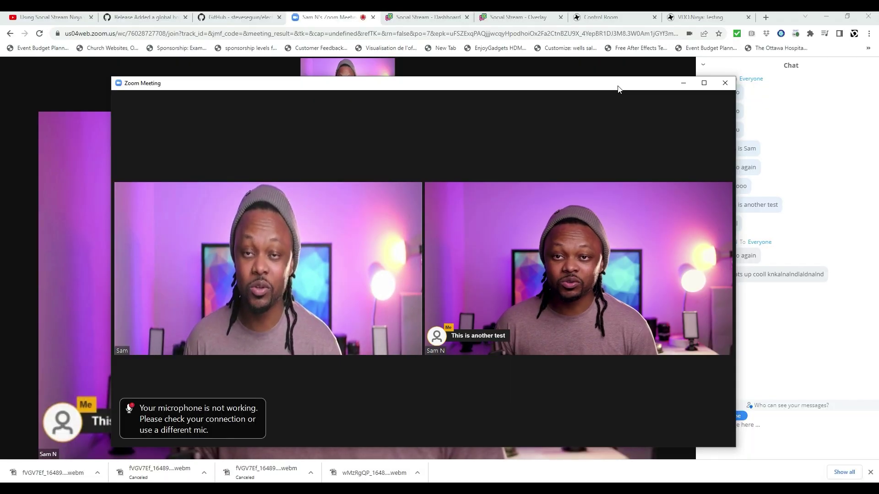